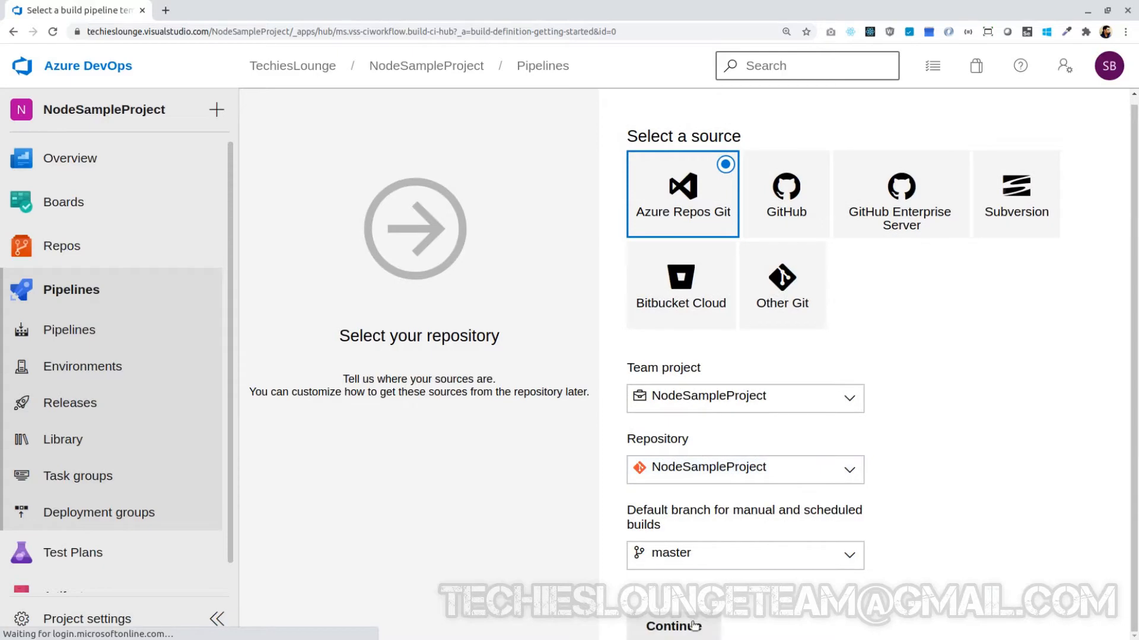
# Create a build pipeline from the master branch of the NodeSampleProject Azure Repos Git repository, starting with an empty job.
pyautogui.click(674, 626)
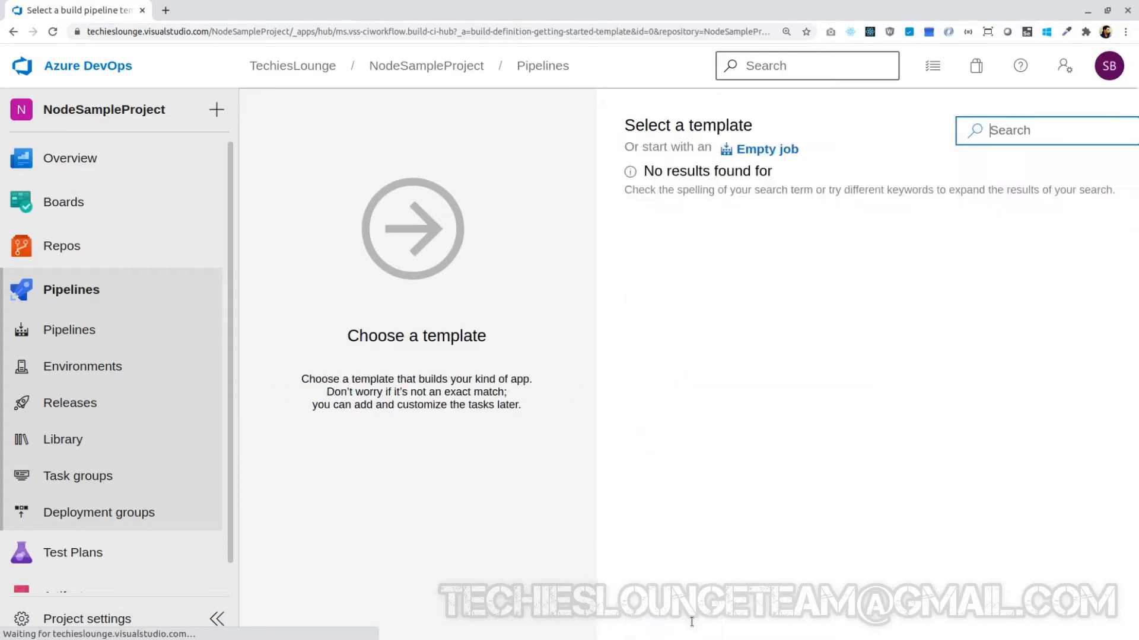
pyautogui.click(760, 149)
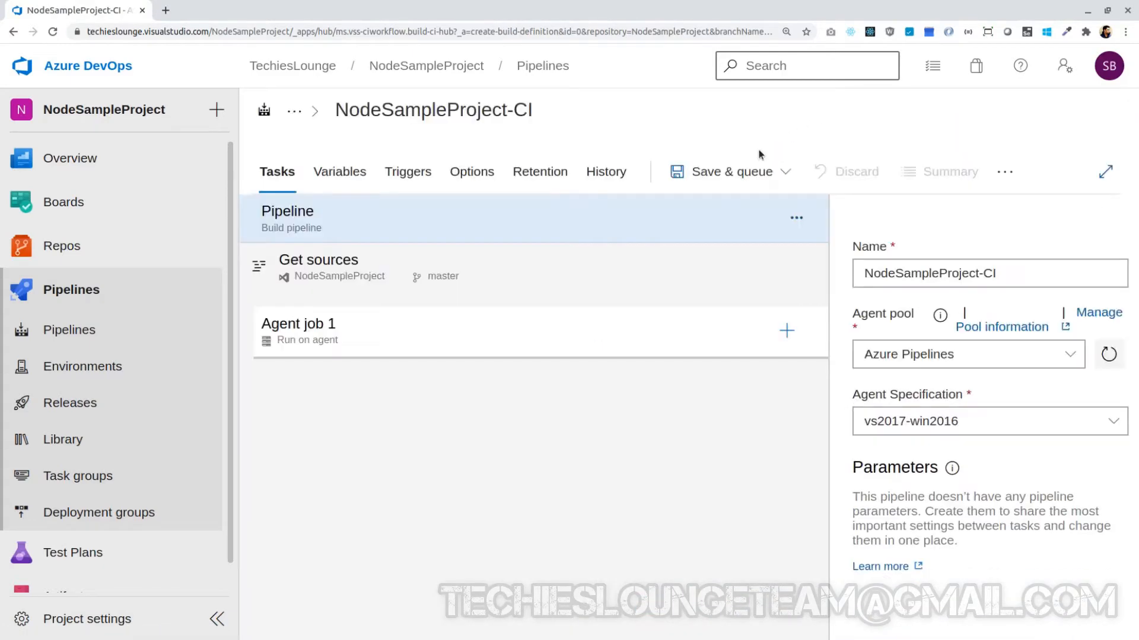
# Search the task catalogue for npm and add the npm task to Agent job 1.
pyautogui.click(741, 332)
pyautogui.moveTo(827, 291); pyautogui.dragTo(674, 291)
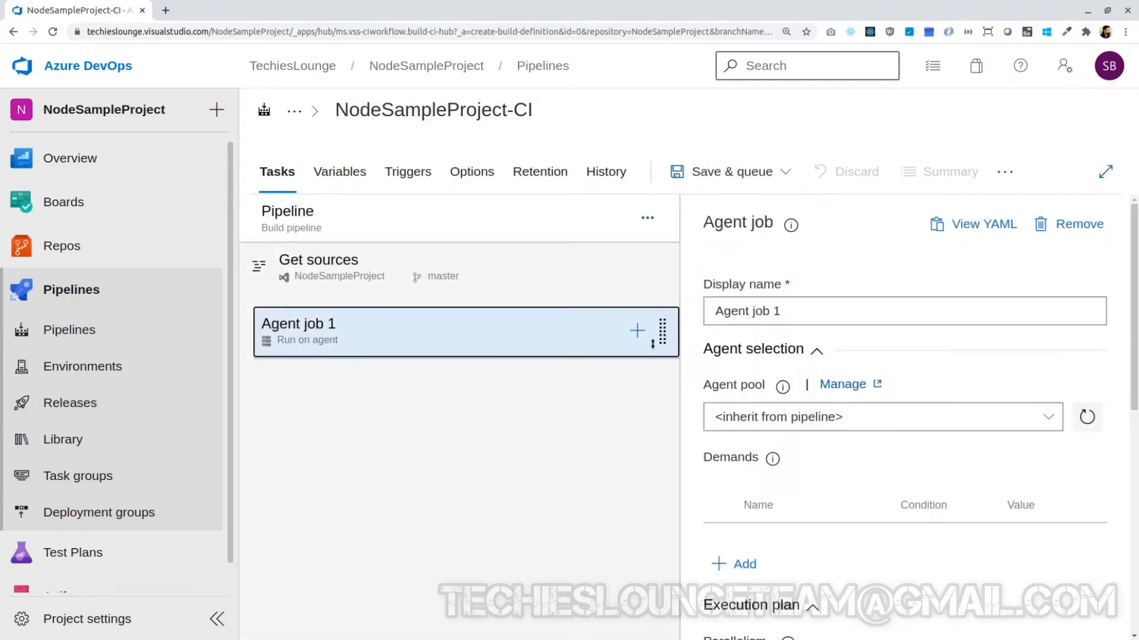
pyautogui.click(636, 332)
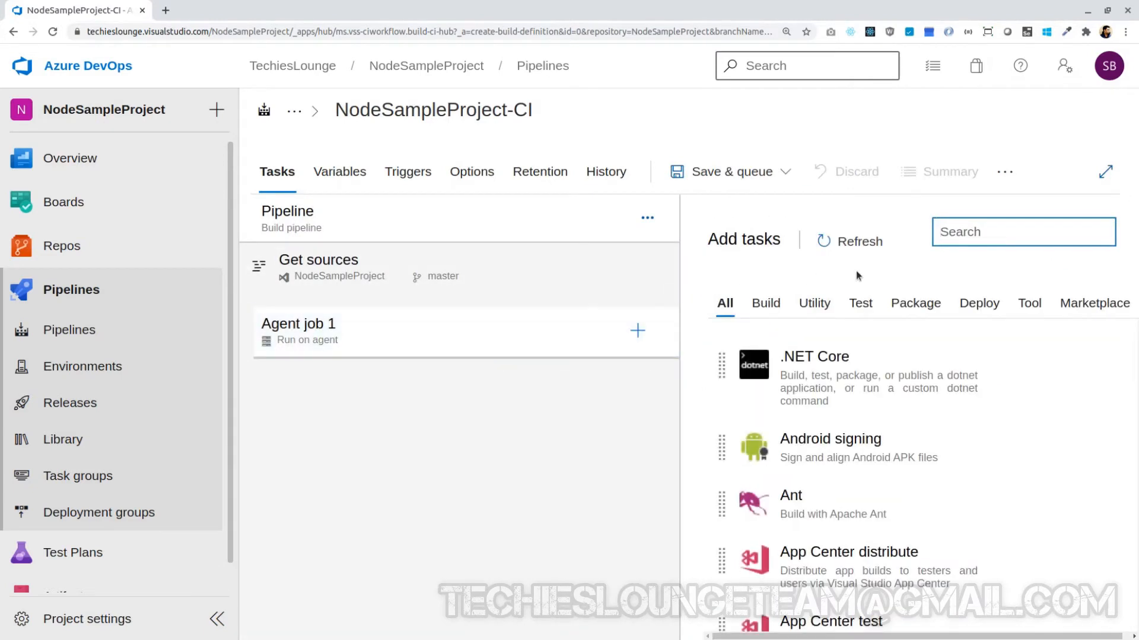
pyautogui.write('npm')
pyautogui.click(1055, 419)
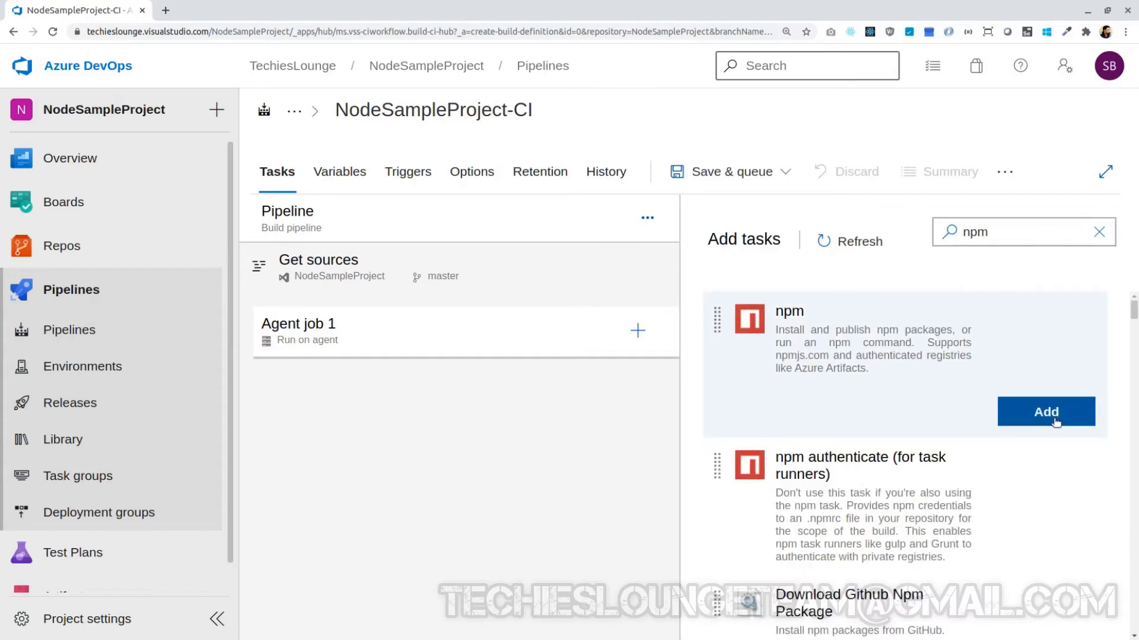
# Set the npm install task's working folder that contains package.json to Project1.
pyautogui.click(548, 390)
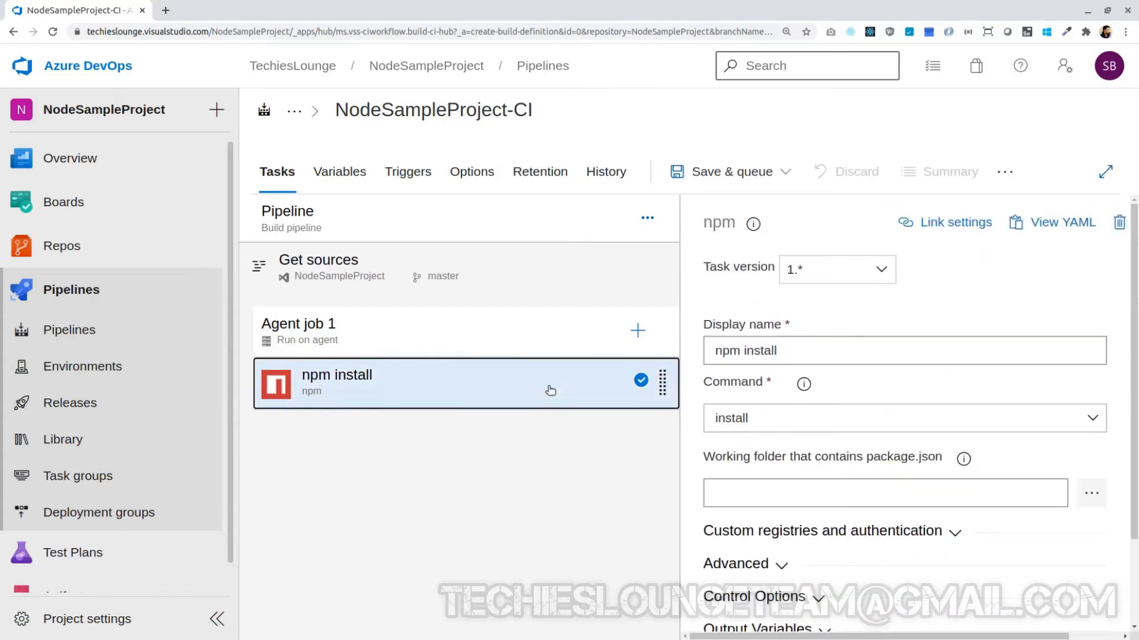
pyautogui.click(738, 498)
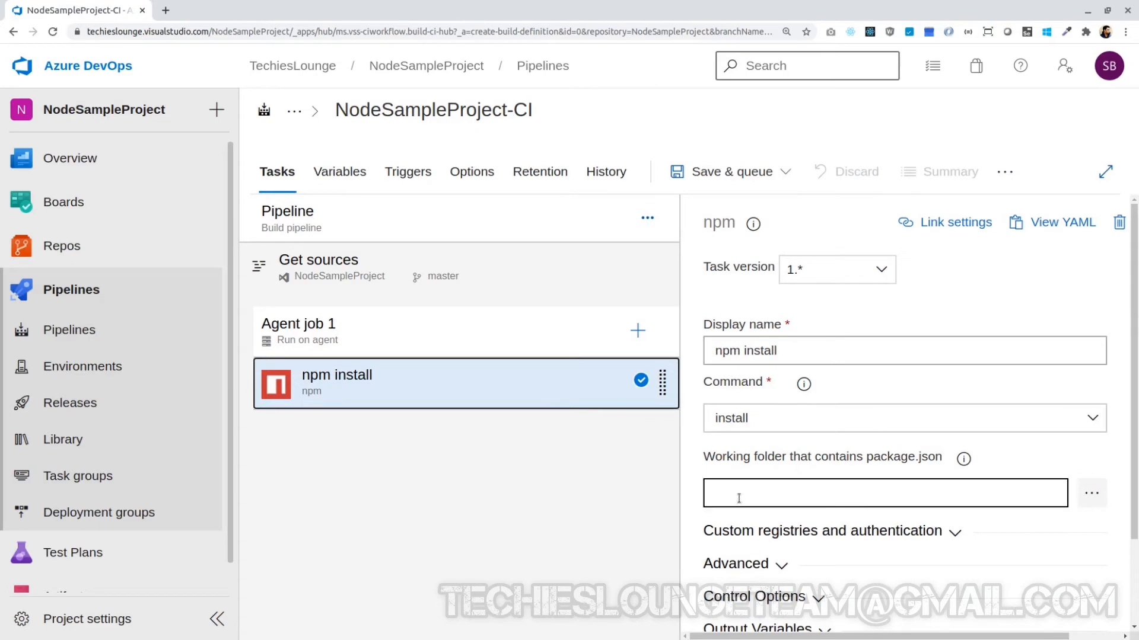
pyautogui.click(1091, 494)
pyautogui.click(439, 220)
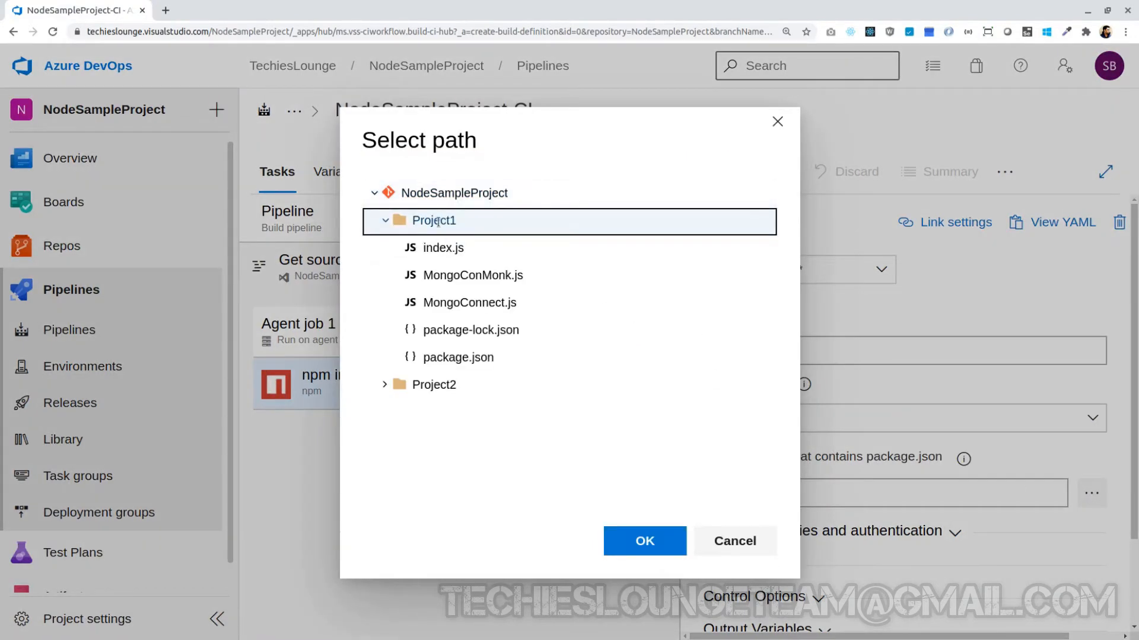
pyautogui.click(645, 541)
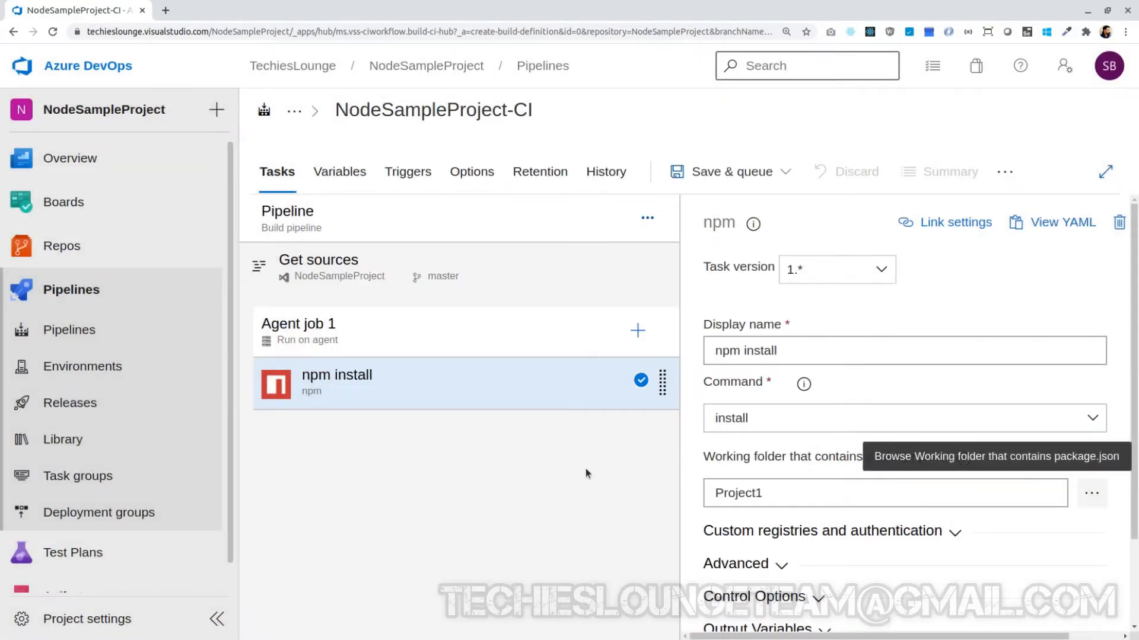
# Add a second npm task to Agent job 1 after the npm install task.
pyautogui.click(638, 332)
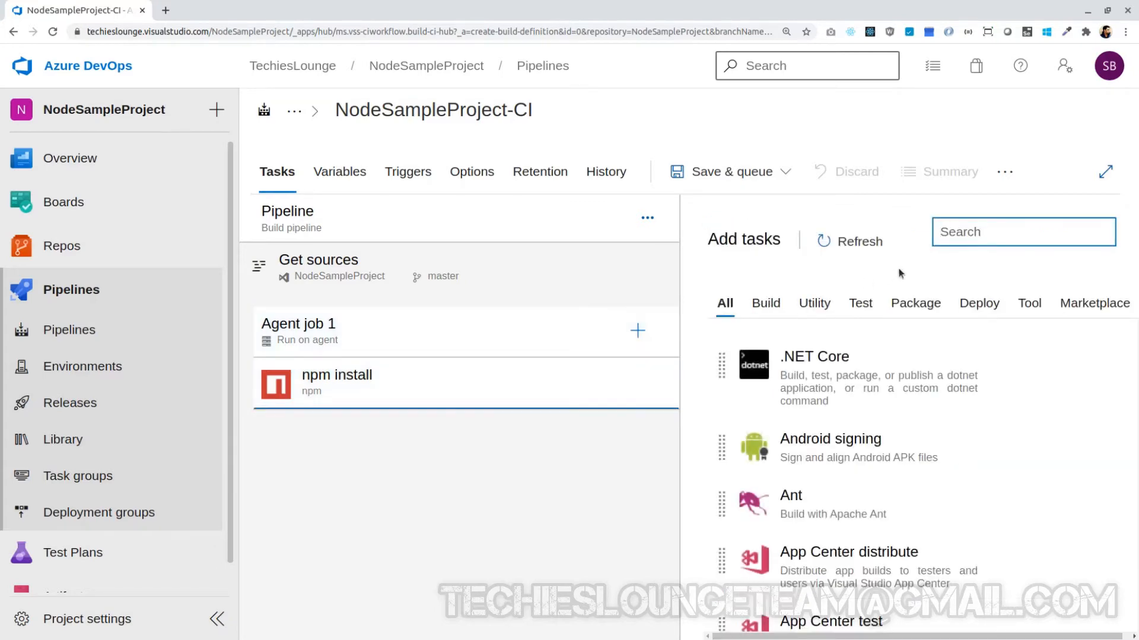
pyautogui.write('npm')
pyautogui.click(860, 326)
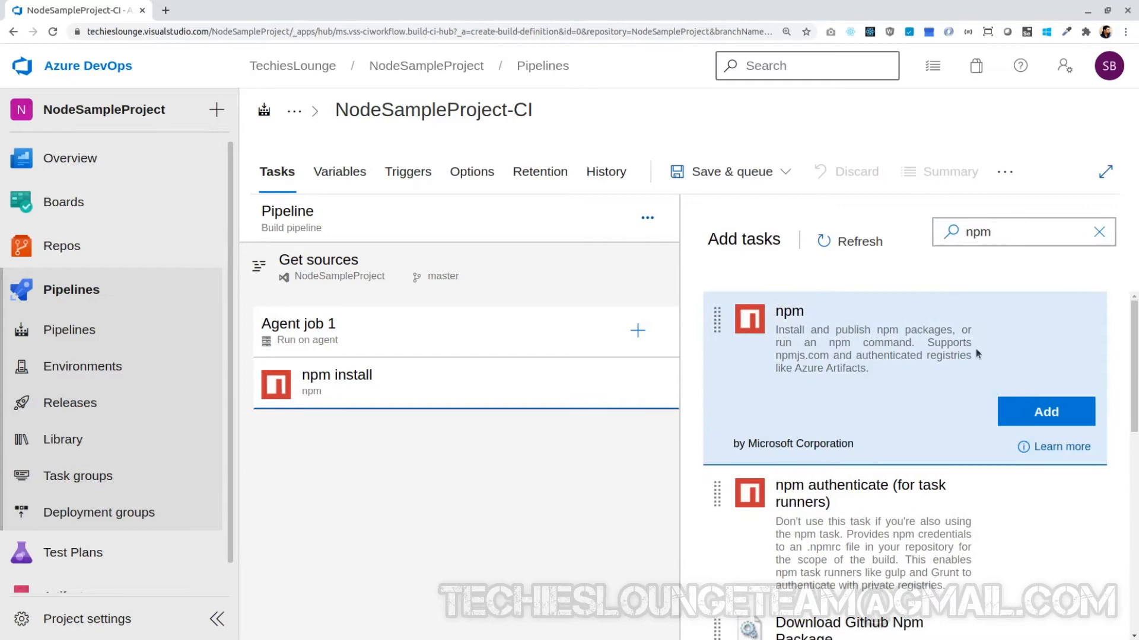
pyautogui.click(1047, 412)
# Change the second npm task's display name to "npm build" and its command to custom.
pyautogui.click(517, 432)
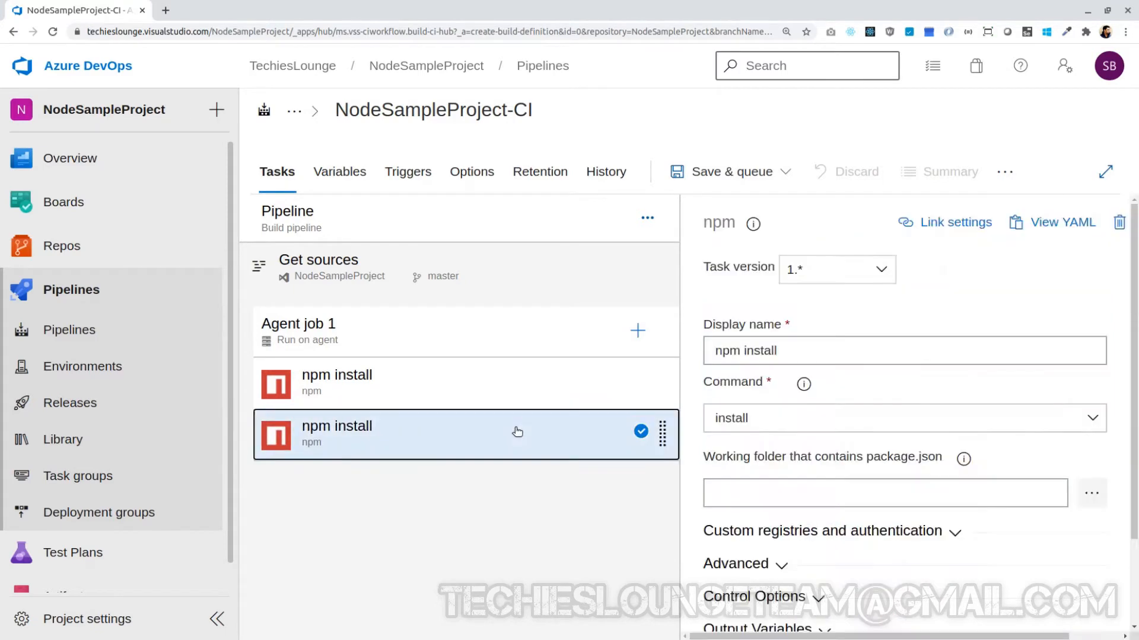
pyautogui.doubleClick(774, 353)
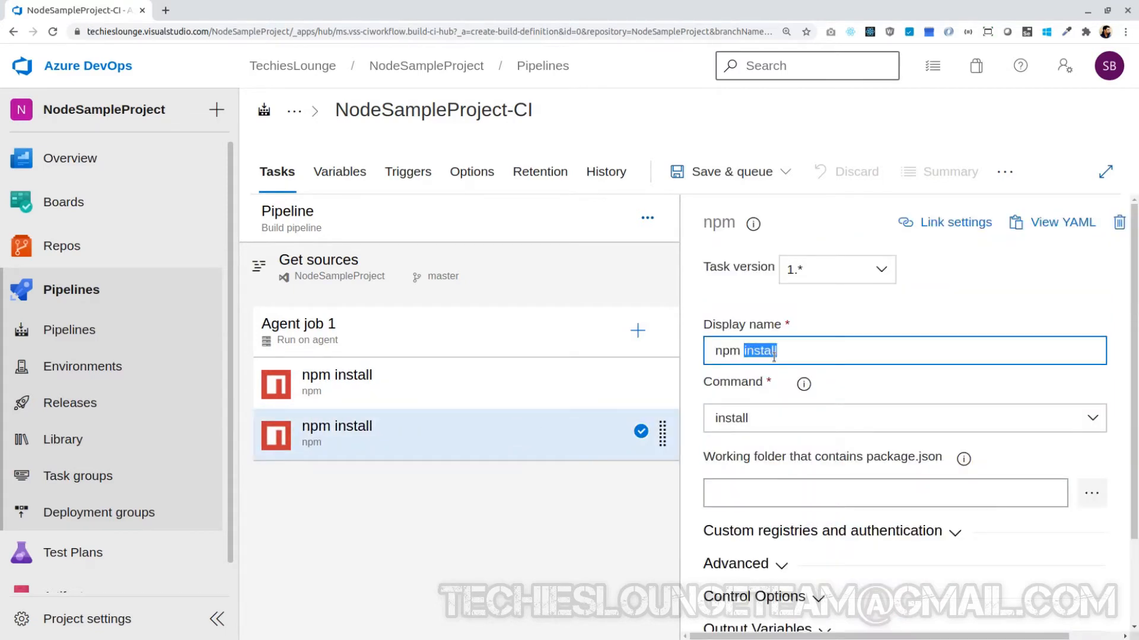
pyautogui.write('build')
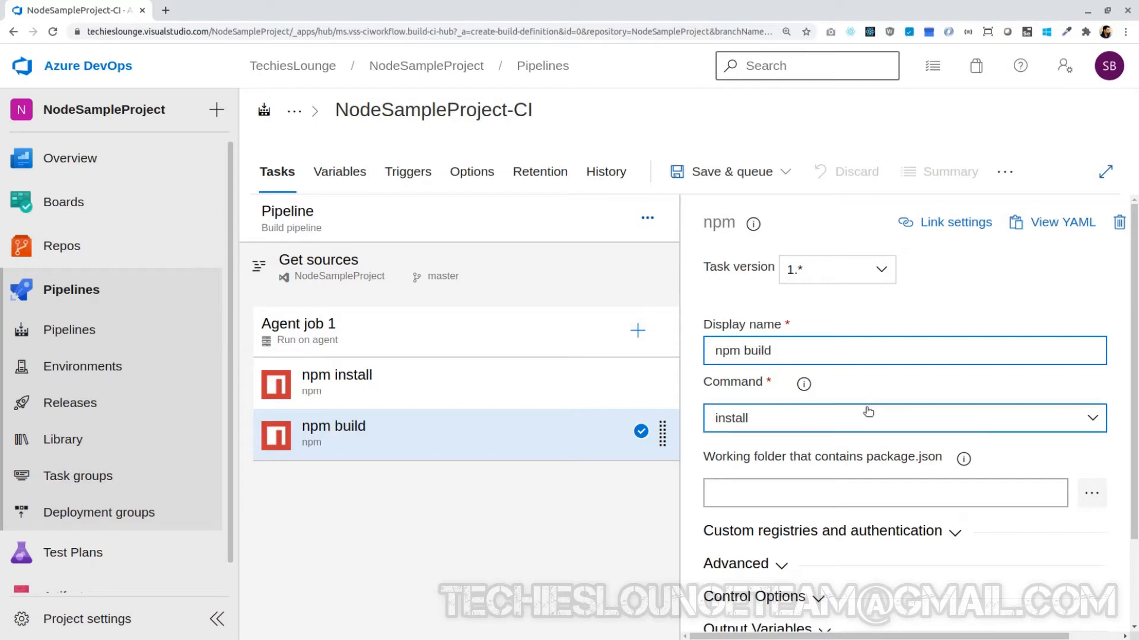
pyautogui.click(864, 421)
pyautogui.click(785, 527)
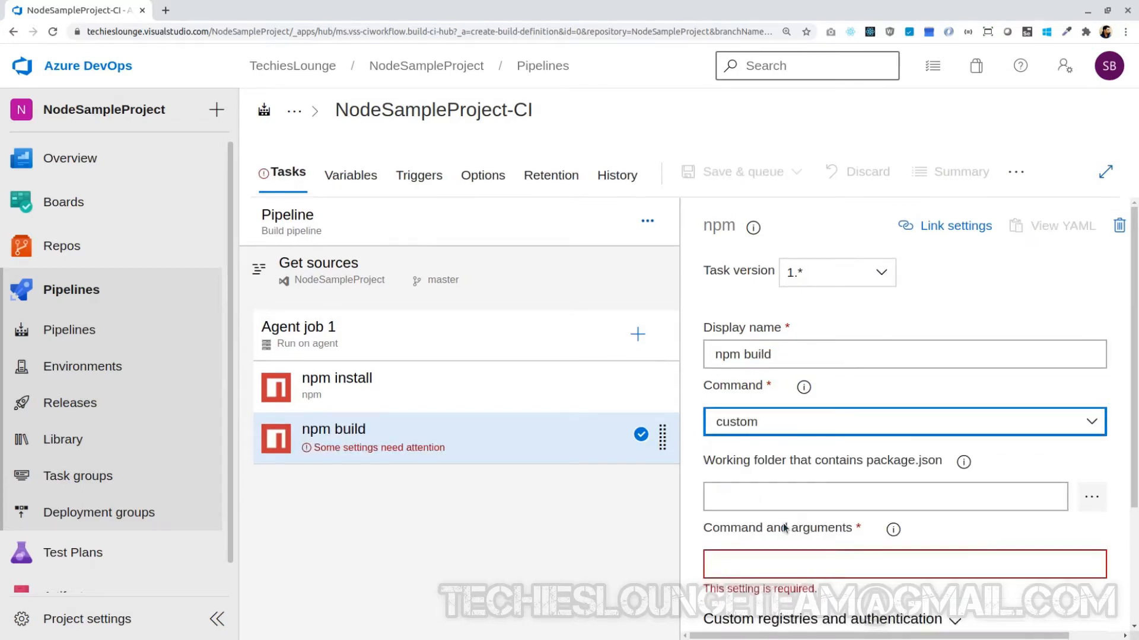
# Set the npm build task's working folder to Project1 and its command and arguments to "build".
pyautogui.scroll(-3, 823, 478)
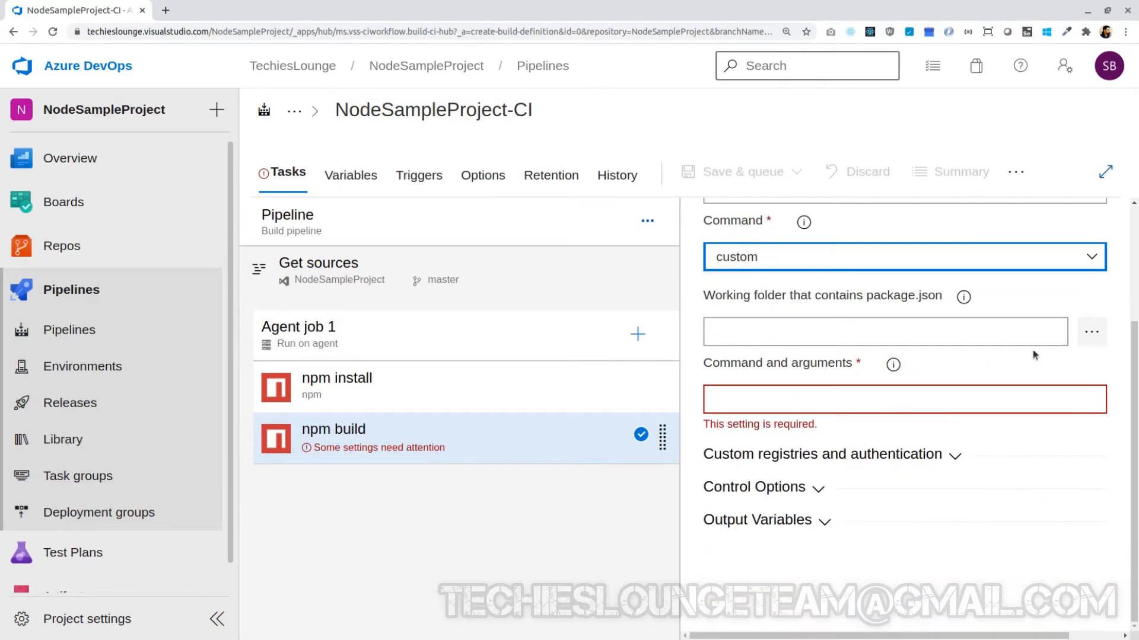
pyautogui.click(1091, 333)
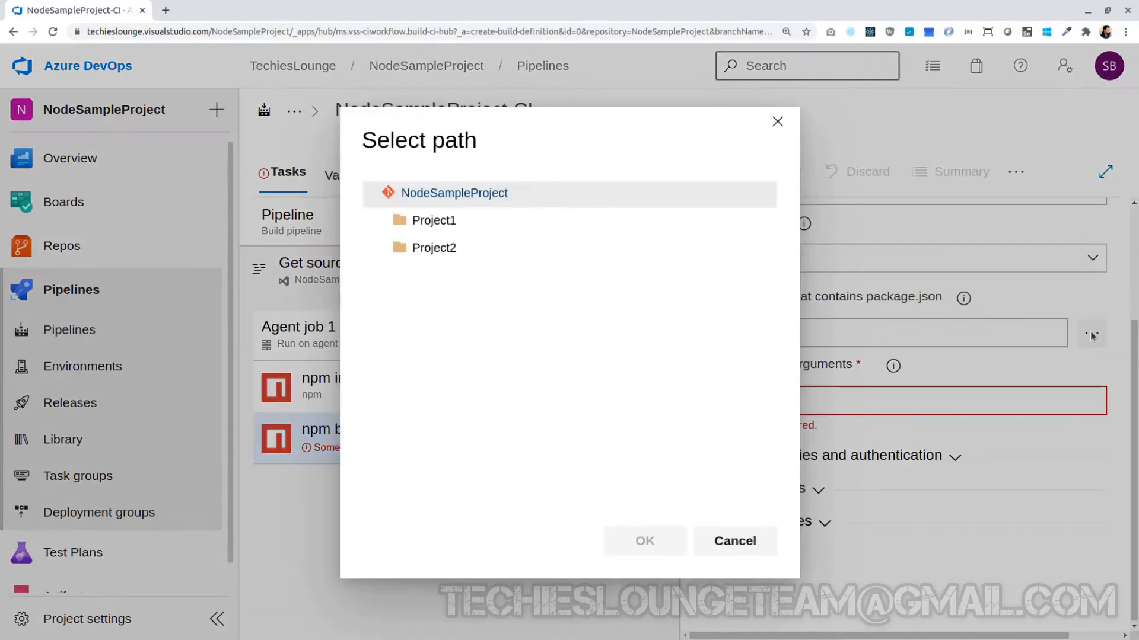
pyautogui.click(442, 222)
pyautogui.click(645, 540)
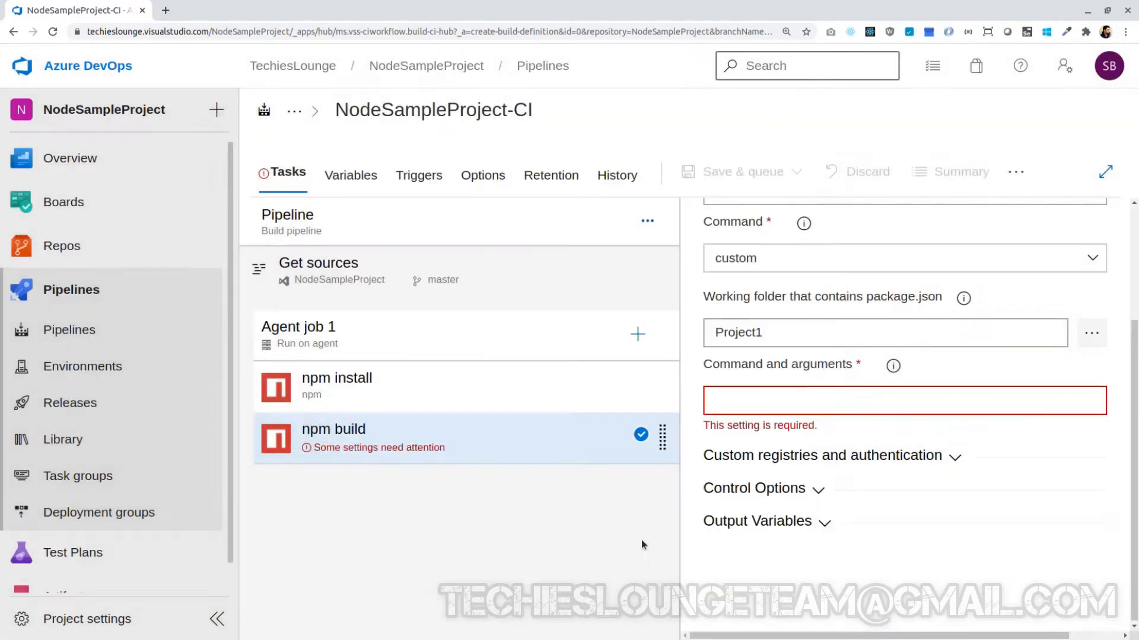
pyautogui.click(771, 408)
pyautogui.write('bi')
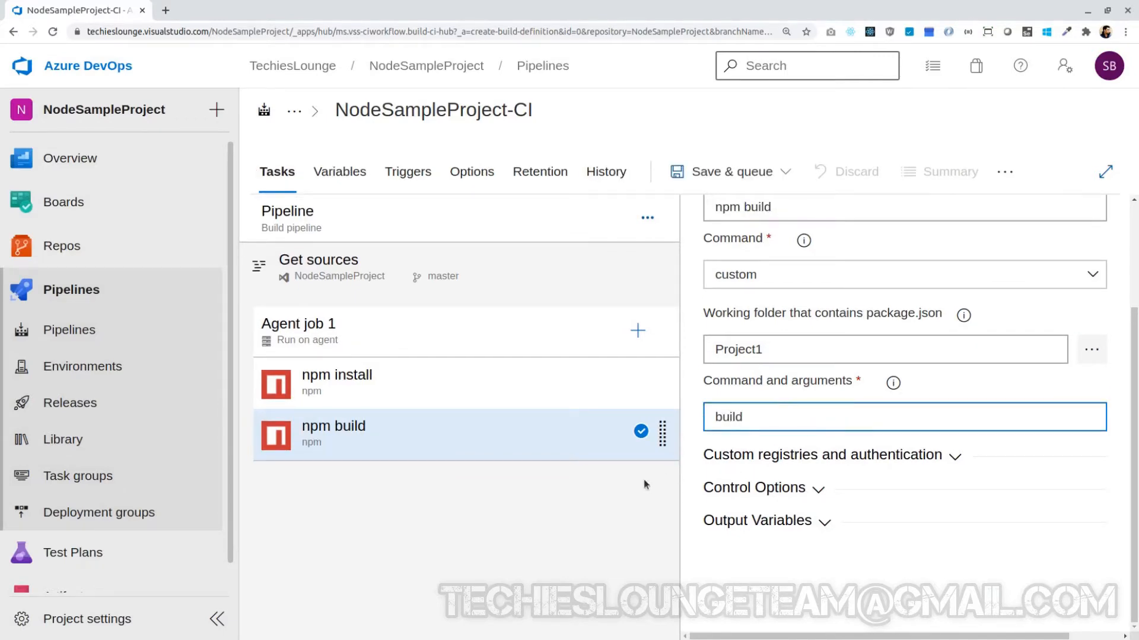
# Find the Publish build artifacts task, add it to Agent job 1 and open its settings.
pyautogui.click(569, 500)
pyautogui.click(635, 335)
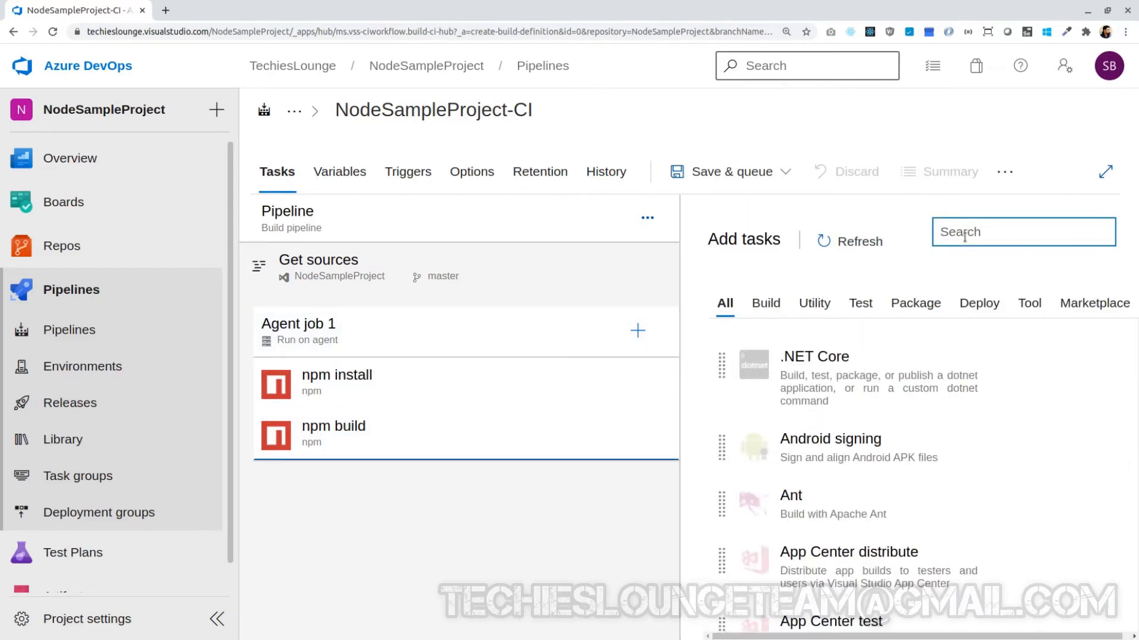
pyautogui.write('publish build')
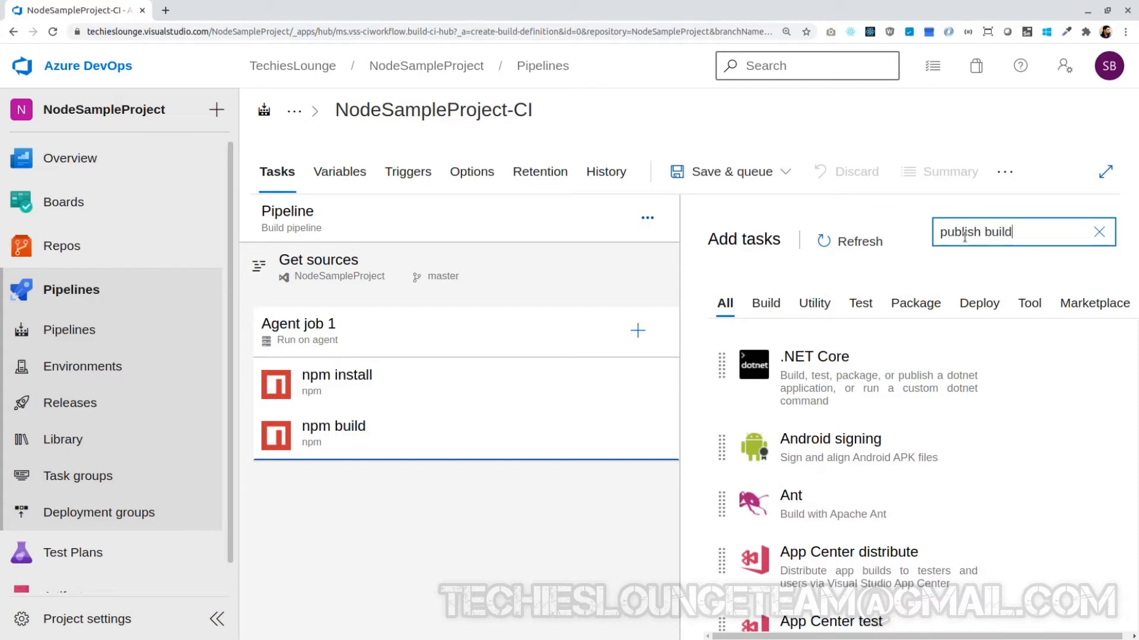
pyautogui.moveTo(948, 388)
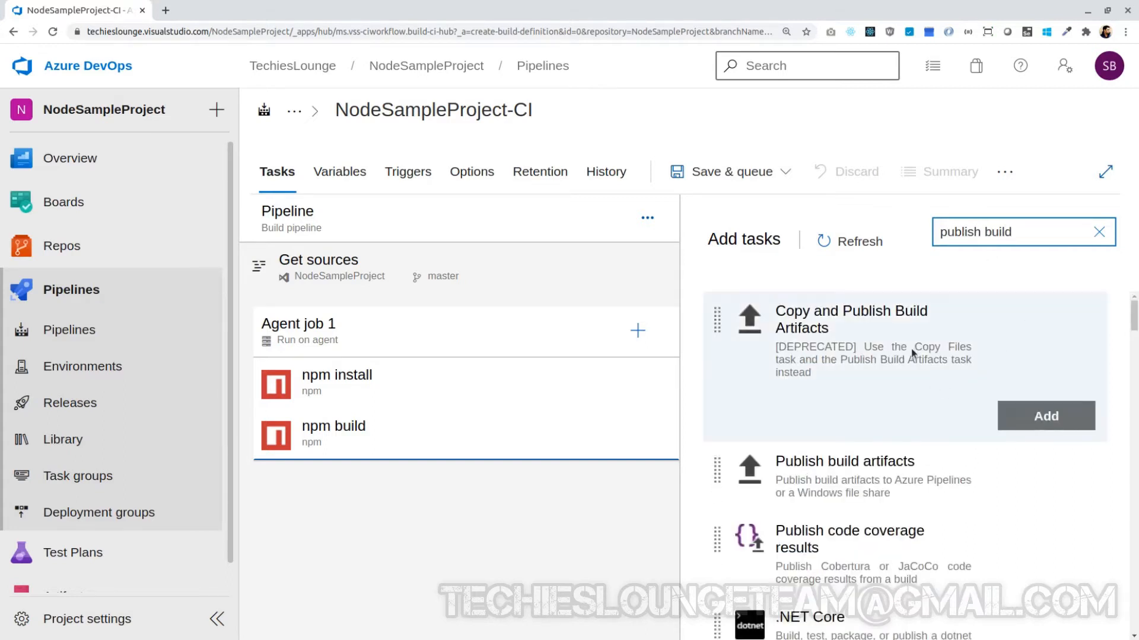
pyautogui.moveTo(879, 478)
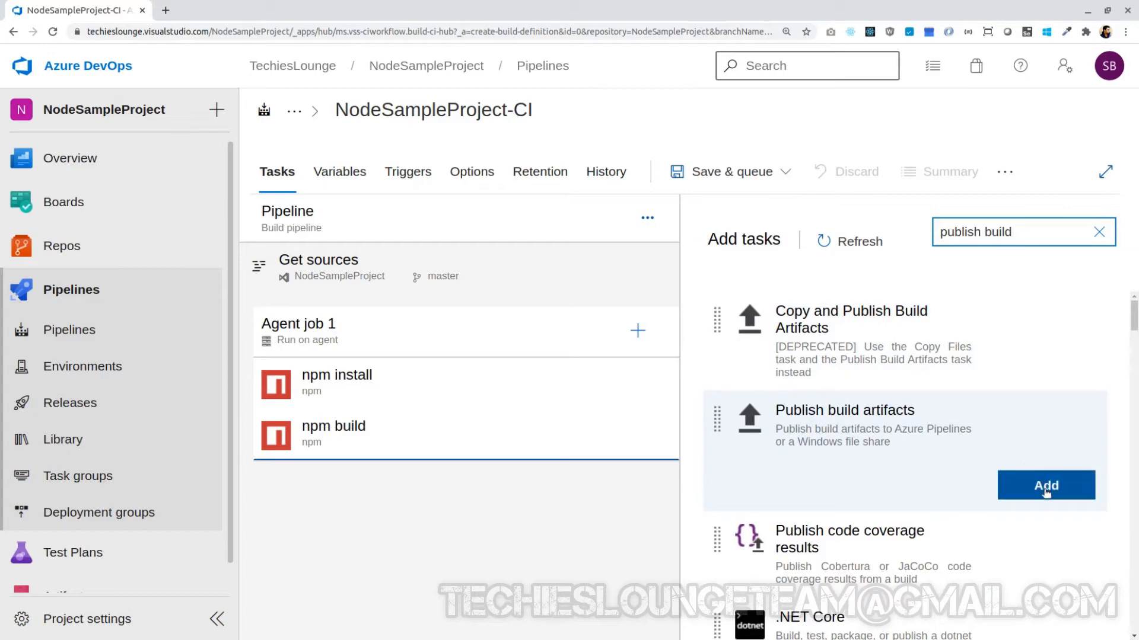
pyautogui.click(1046, 486)
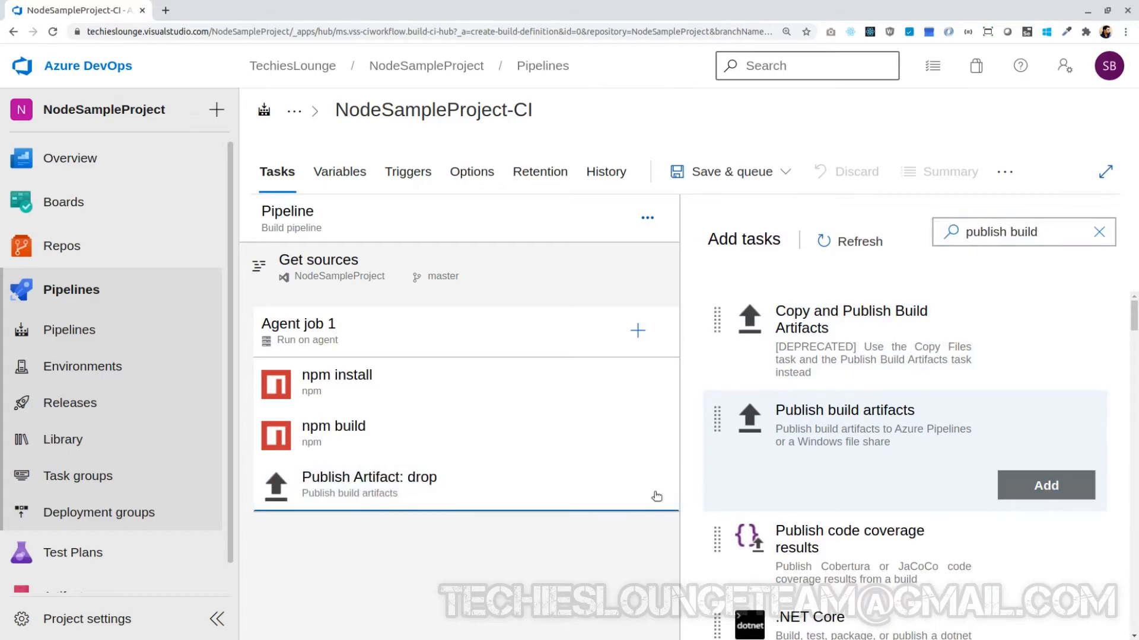
pyautogui.click(515, 497)
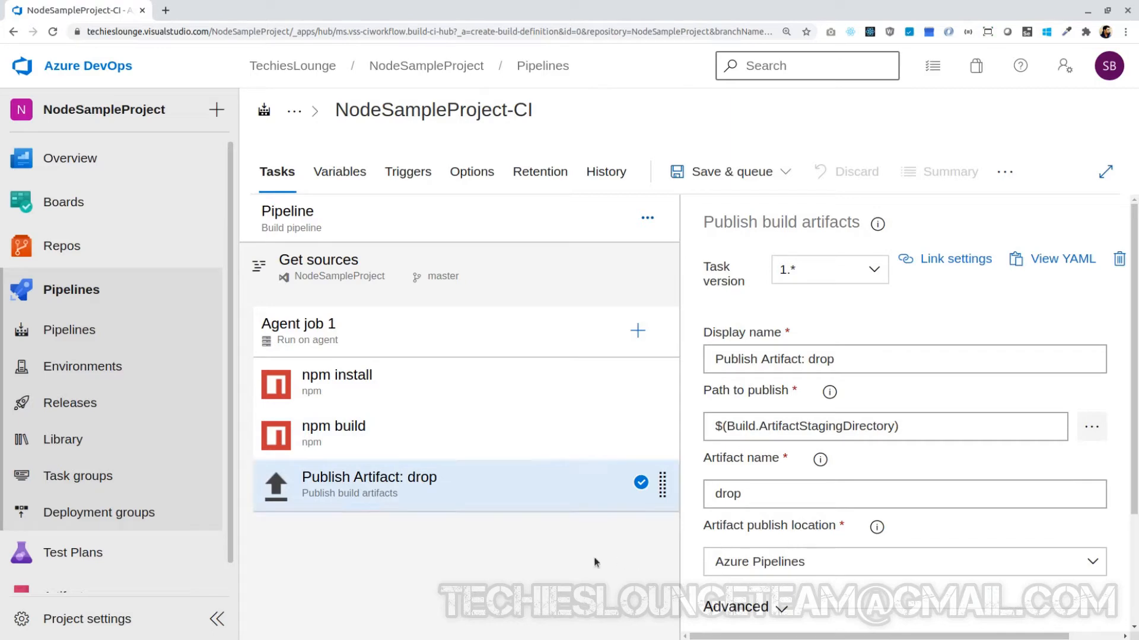
# Save and run the pipeline with the default run parameters, then open the Agent job 1 log.
pyautogui.click(770, 184)
pyautogui.click(734, 209)
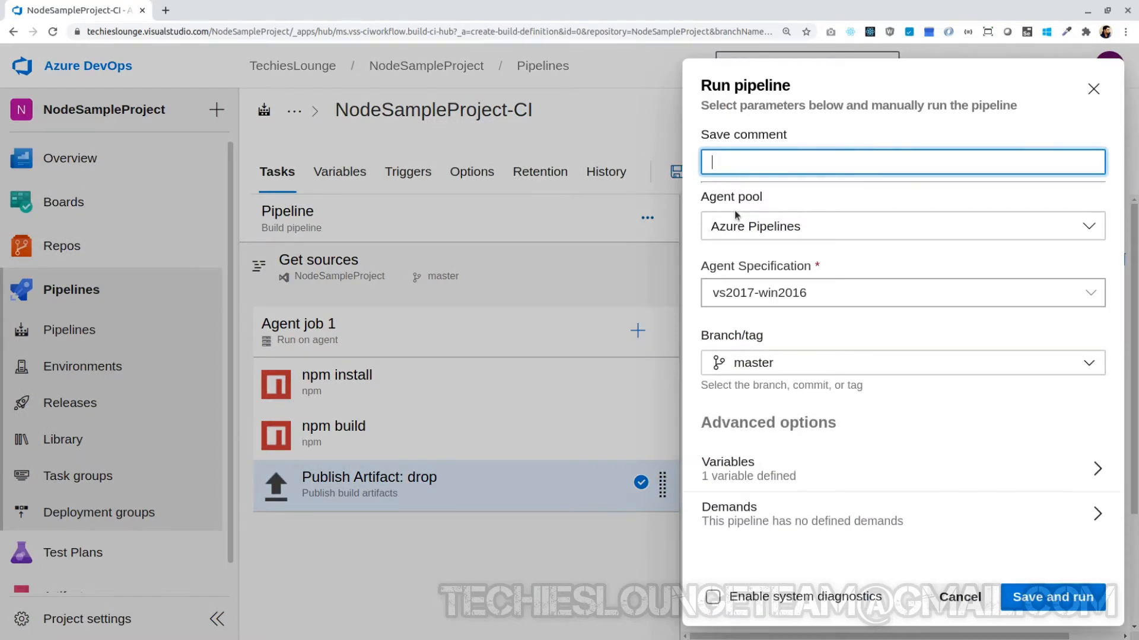
pyautogui.click(1063, 610)
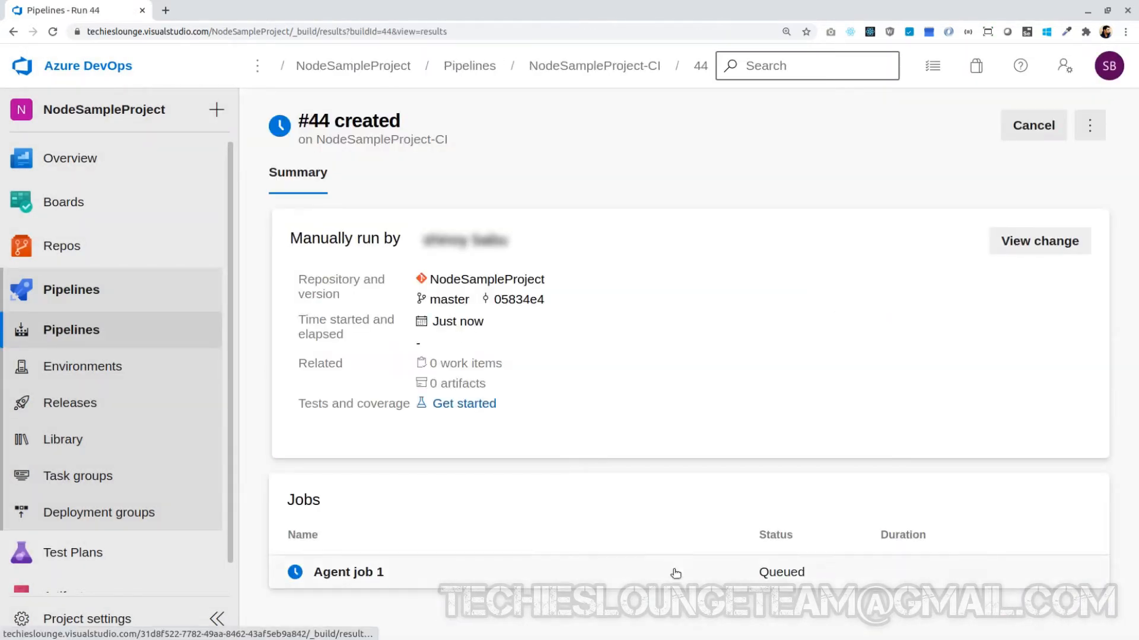
pyautogui.click(366, 574)
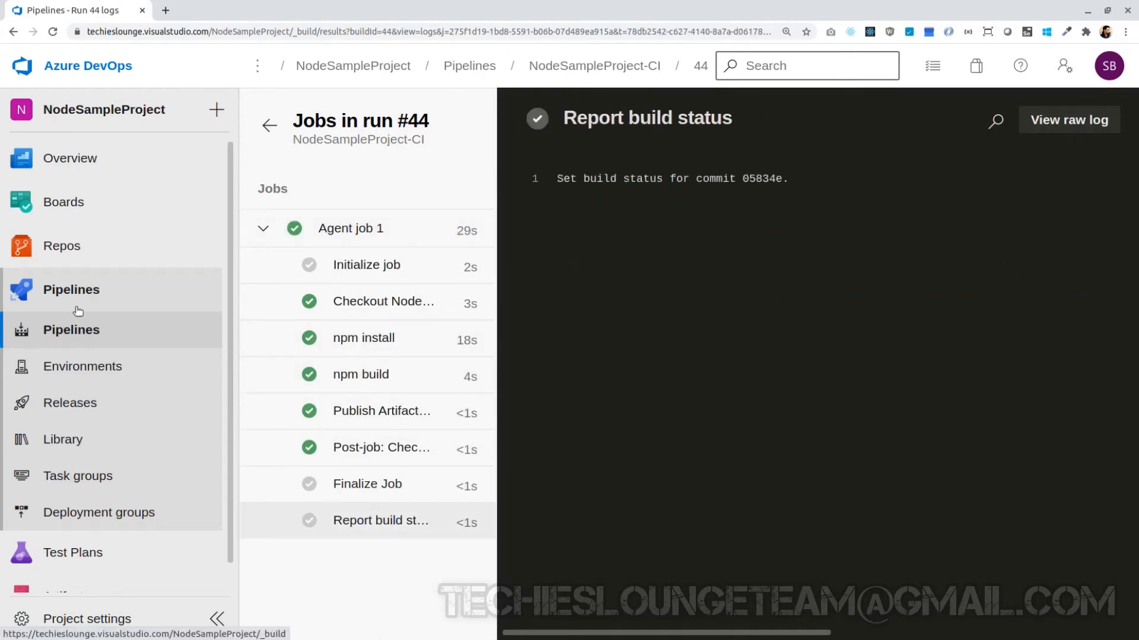
# Look at the Project1 and Project2 folders in the NodeSampleProject repository files.
pyautogui.moveTo(70, 248)
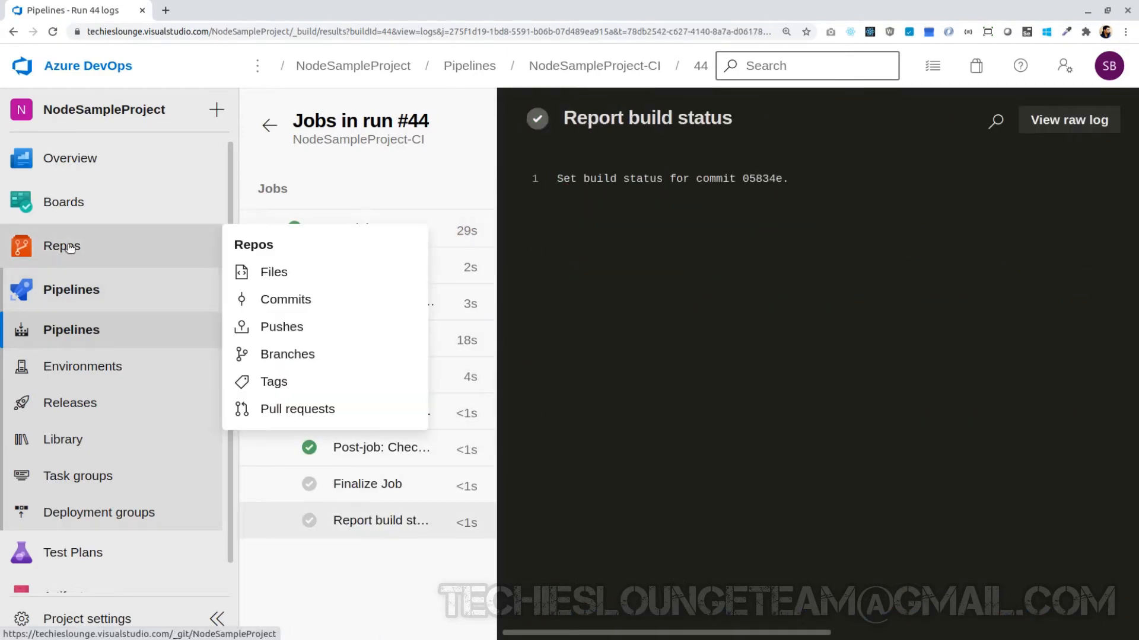
pyautogui.click(283, 273)
pyautogui.click(261, 187)
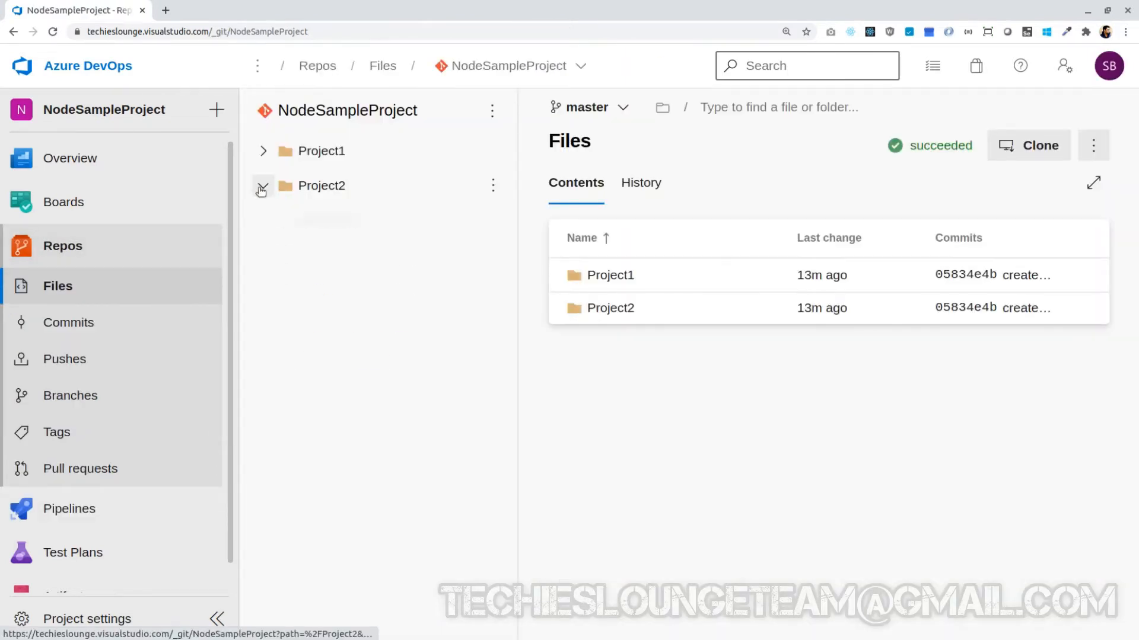
pyautogui.click(261, 187)
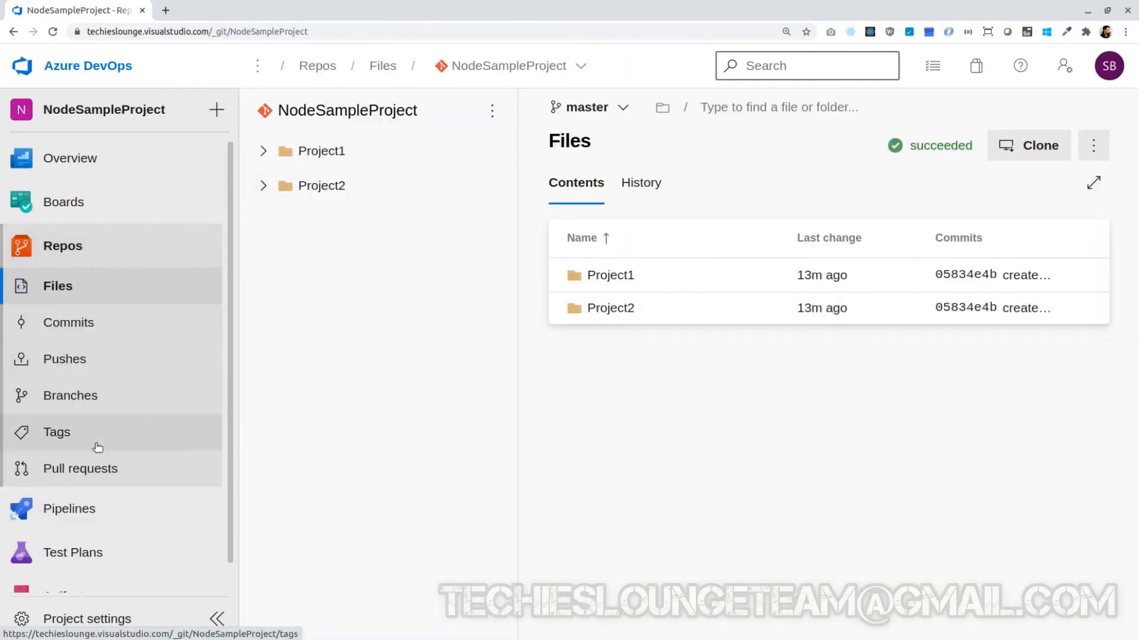
# Create another build pipeline from the NodeSampleProject repository, starting with an empty job.
pyautogui.click(93, 516)
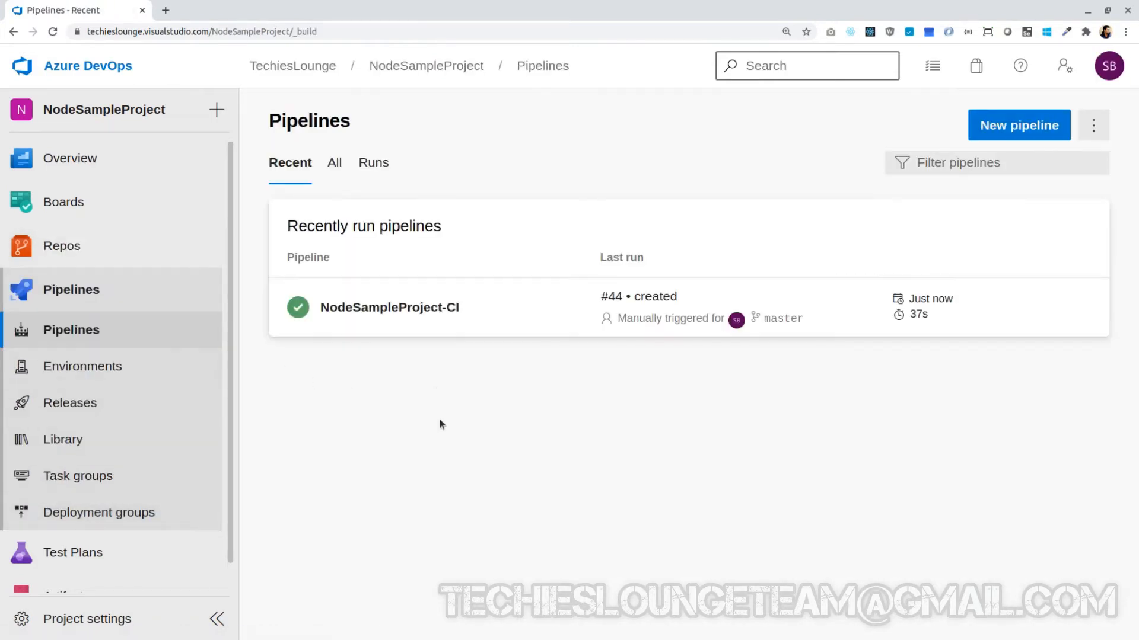
pyautogui.click(1041, 136)
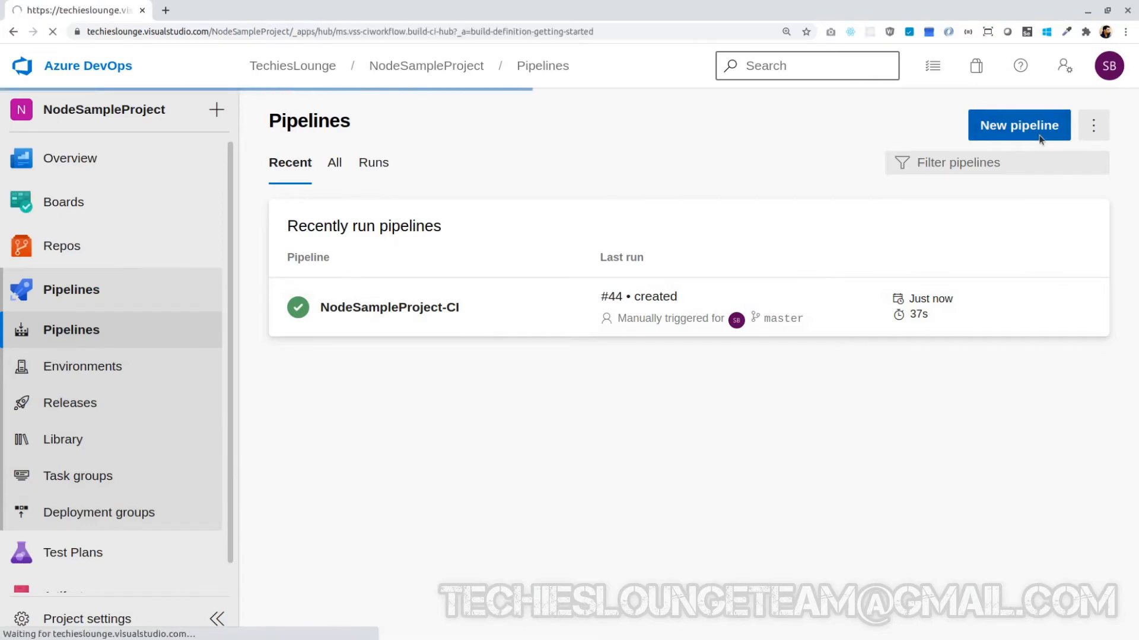
pyautogui.click(347, 555)
pyautogui.click(675, 623)
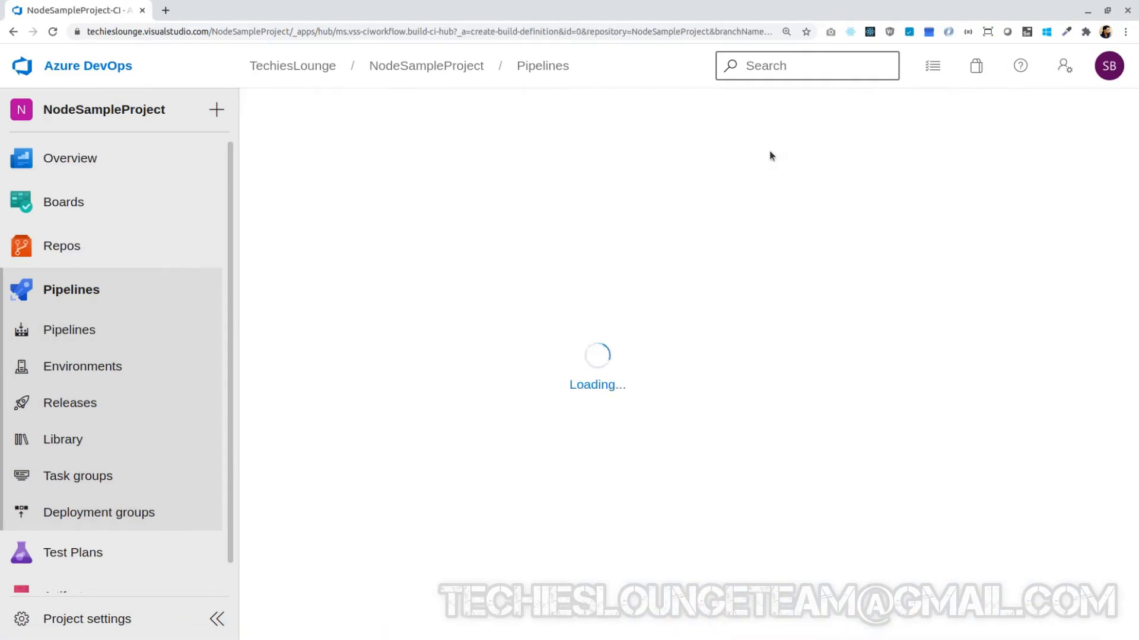
# Rename the new pipeline to NodeSampleProject2-CI.
pyautogui.press('End')
pyautogui.press('BackSpace')
pyautogui.press('BackSpace')
pyautogui.press('BackSpace')
pyautogui.press('BackSpace')
pyautogui.press('Left')
pyautogui.press('Left')
pyautogui.press('Left')
pyautogui.write('2')
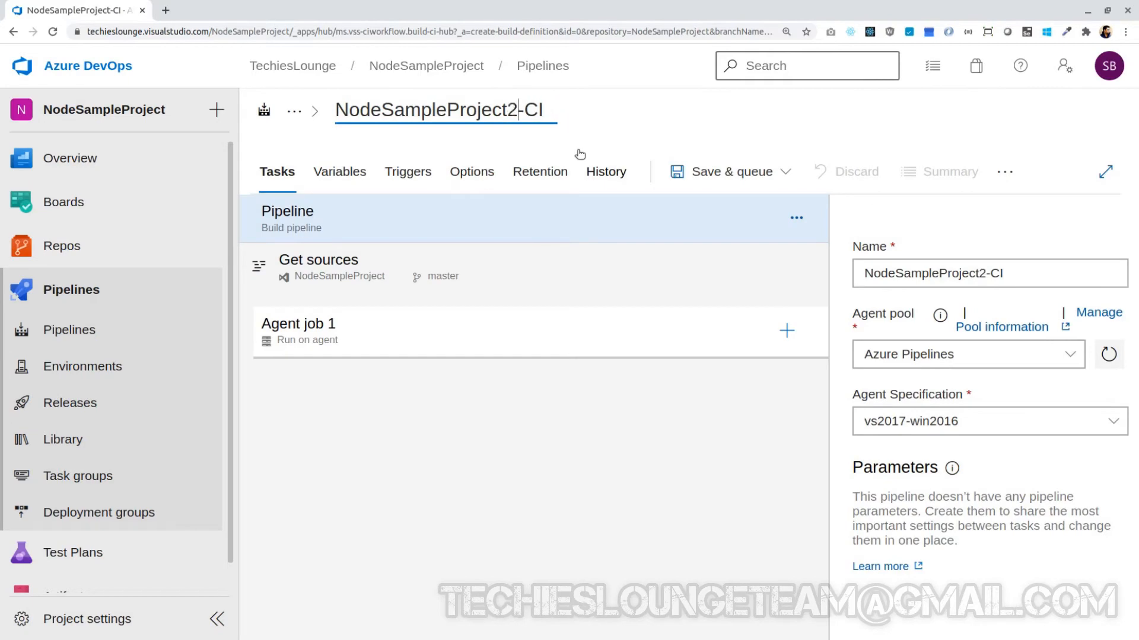
# Add an npm install task to Agent job 1 with Project2 as its working folder.
pyautogui.click(511, 336)
pyautogui.click(786, 330)
pyautogui.write('npm')
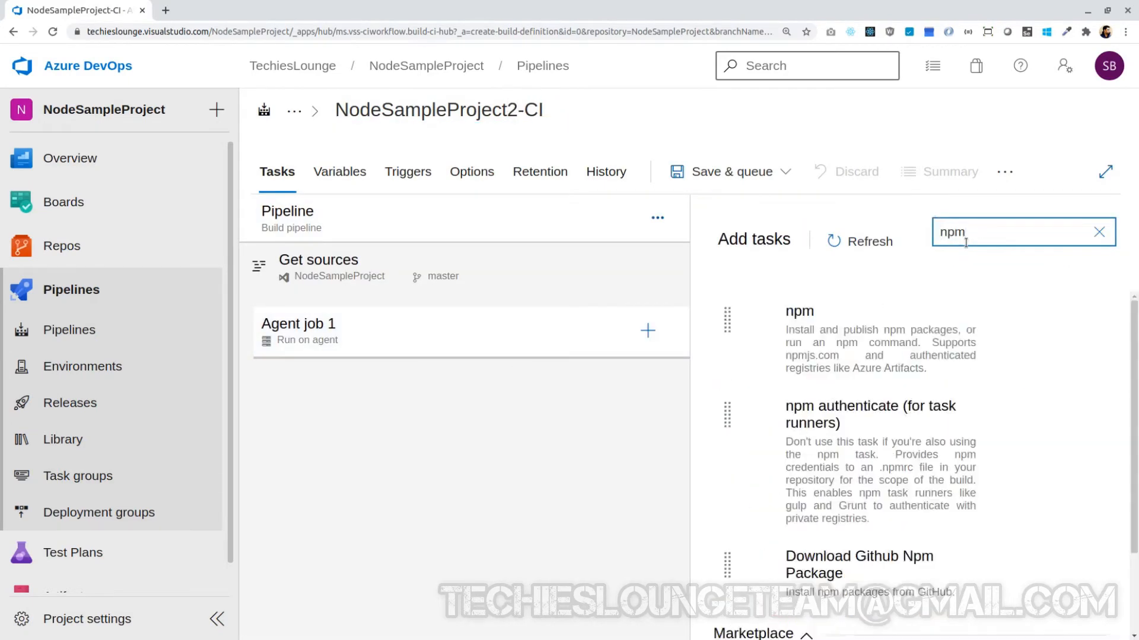
pyautogui.click(1044, 409)
pyautogui.click(520, 386)
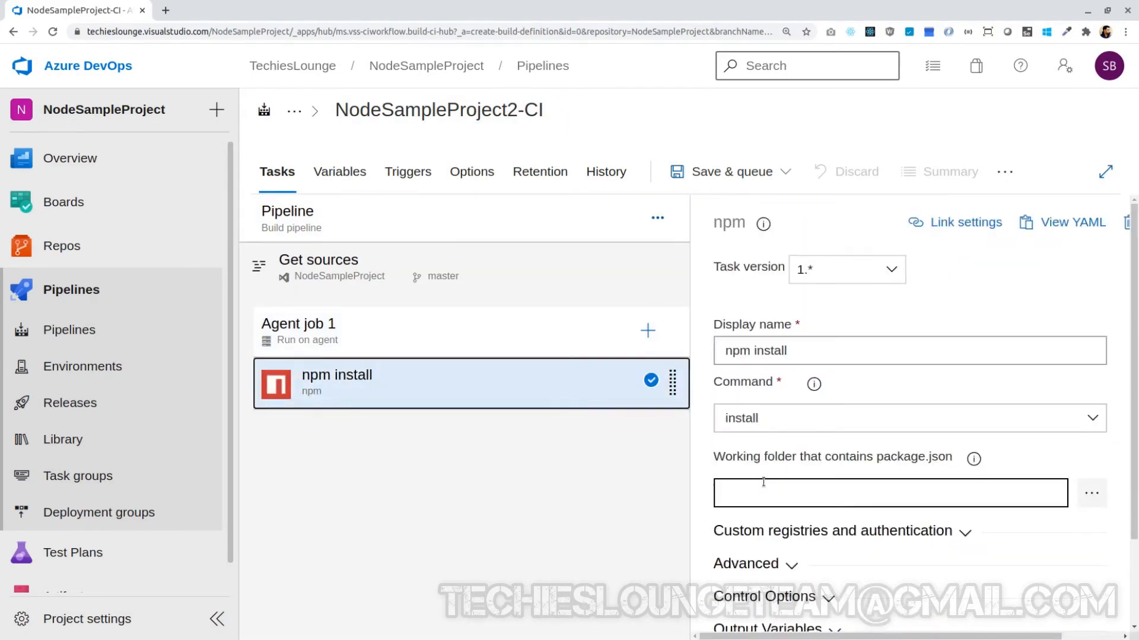
pyautogui.click(1092, 493)
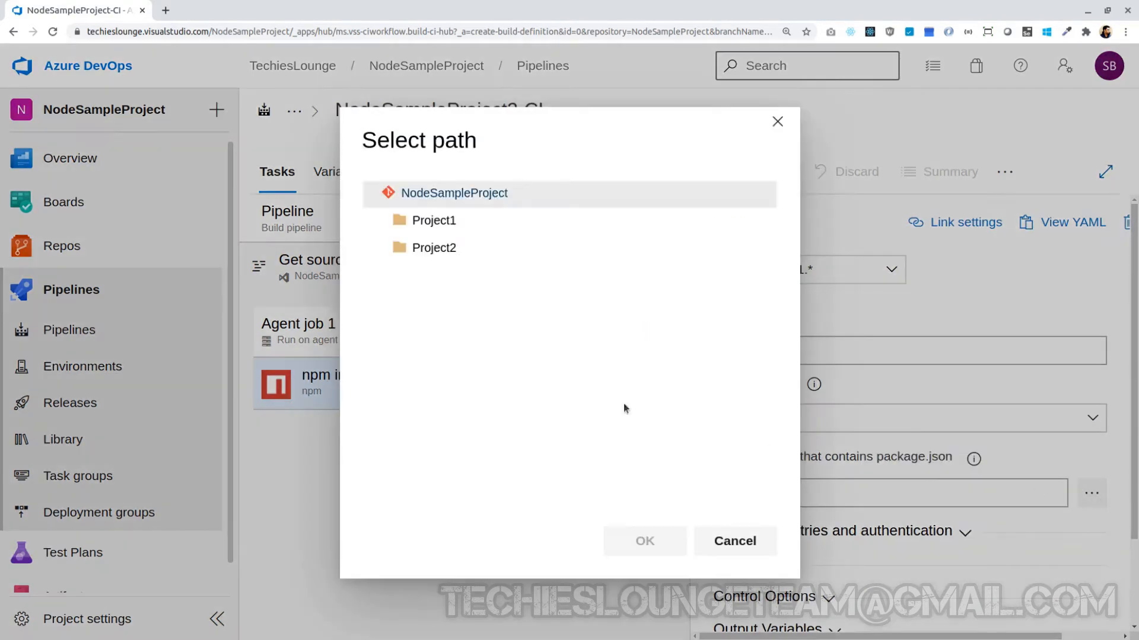
pyautogui.click(400, 248)
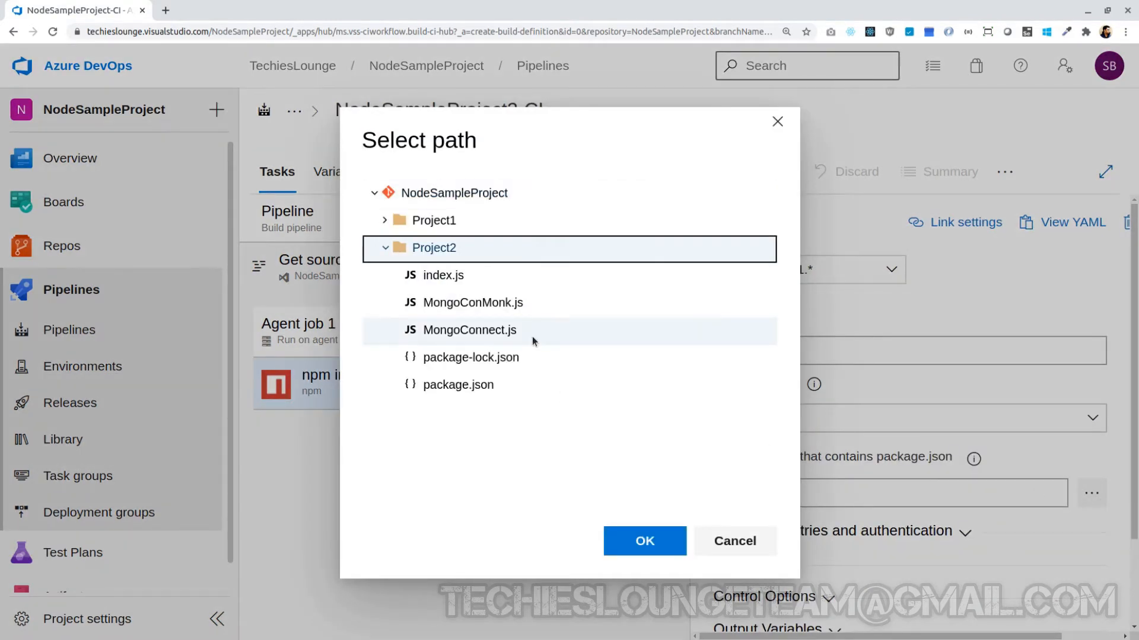
pyautogui.click(632, 541)
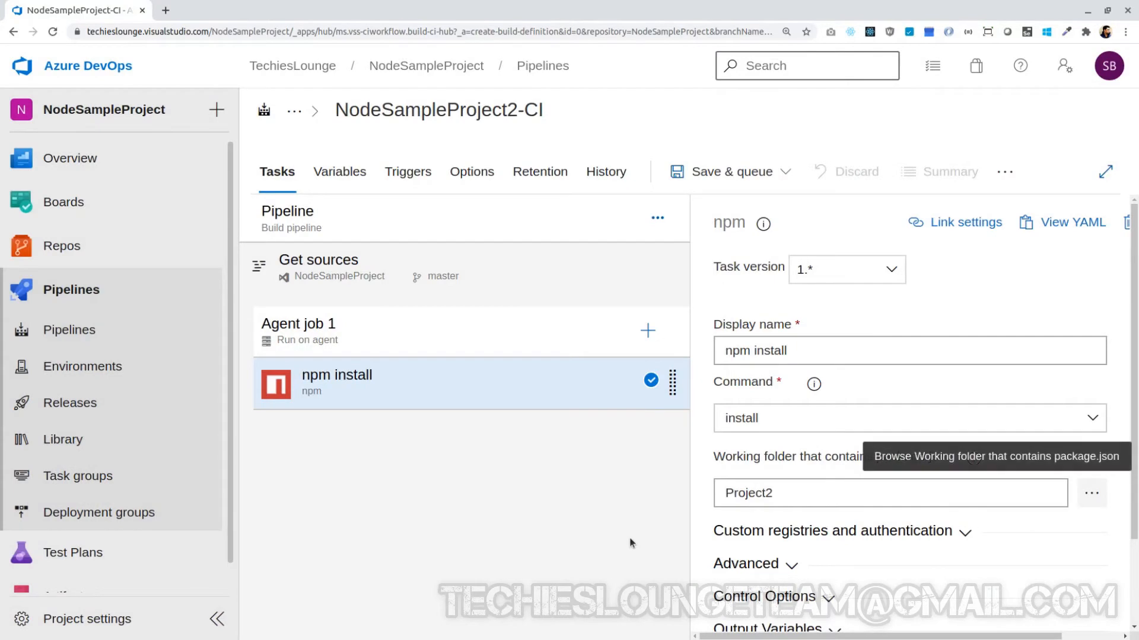
# Add a second npm task to Agent job 1, named npm build, with its command set to custom.
pyautogui.click(648, 332)
pyautogui.write('npm')
pyautogui.click(1048, 409)
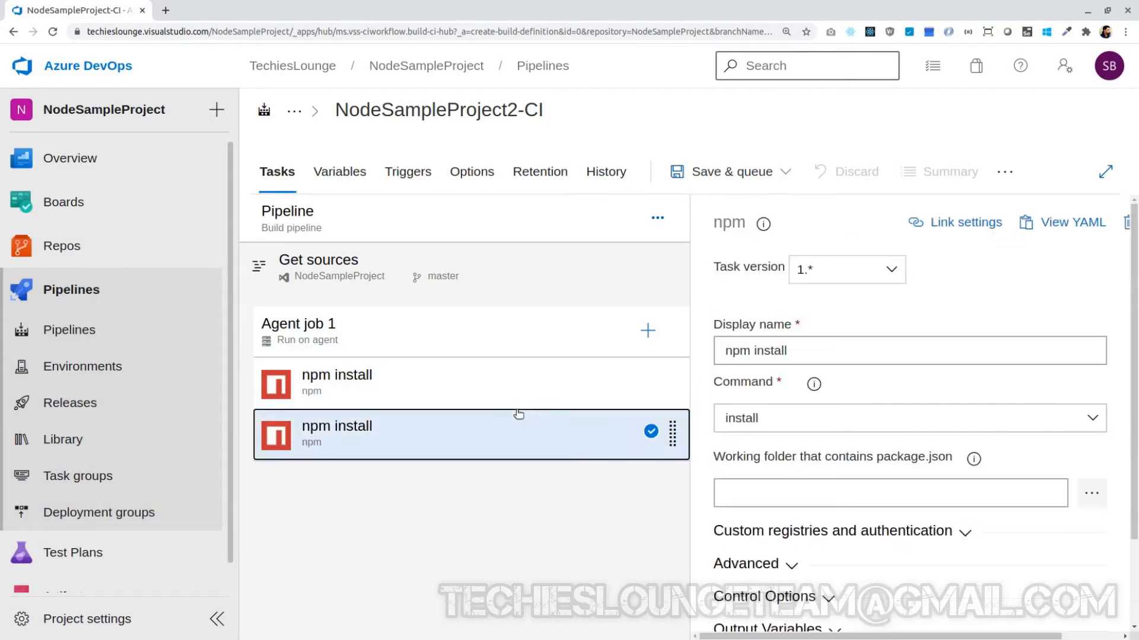
pyautogui.doubleClick(754, 349)
pyautogui.write('build')
pyautogui.click(902, 418)
pyautogui.click(799, 527)
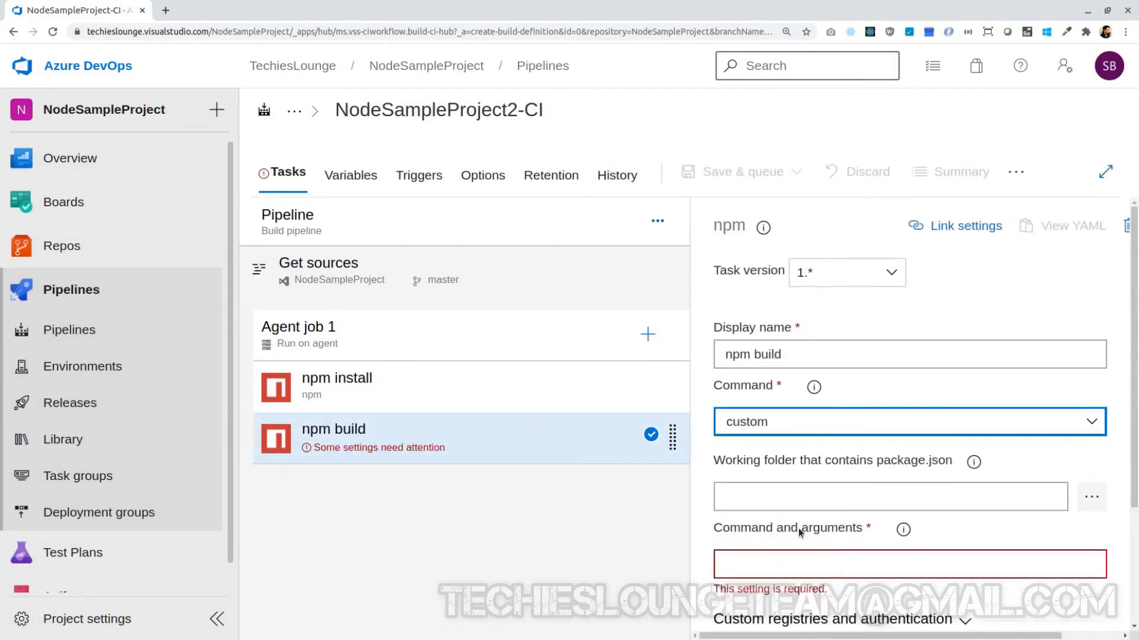
# Set the npm build task's working folder to Project2 and its command and arguments to build.
pyautogui.click(1091, 497)
pyautogui.click(435, 248)
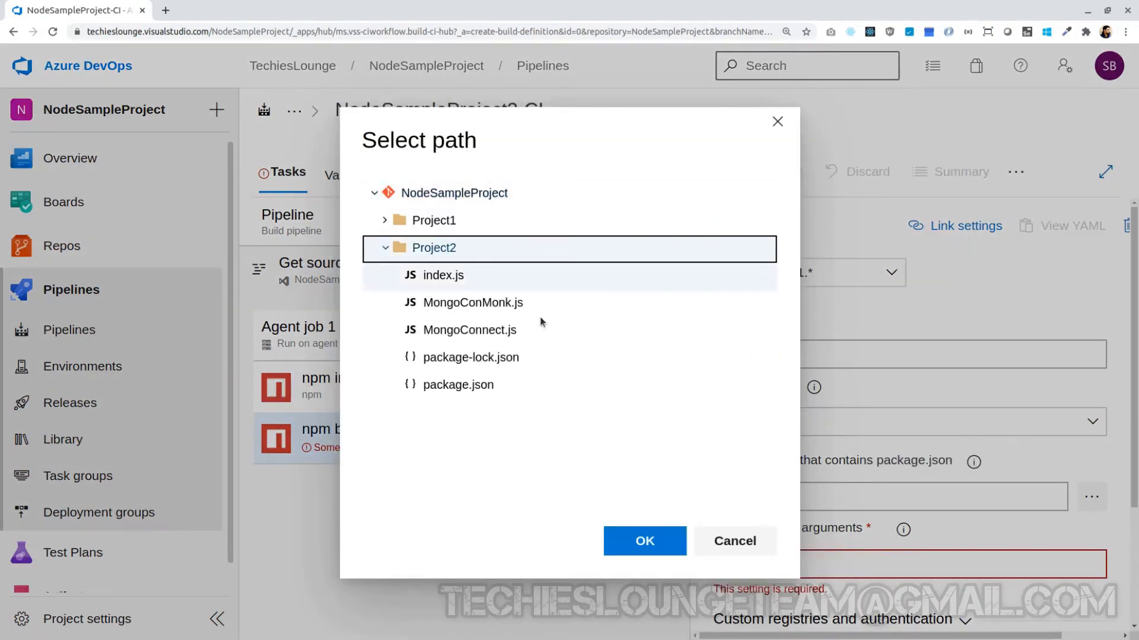
pyautogui.click(643, 541)
pyautogui.write('build')
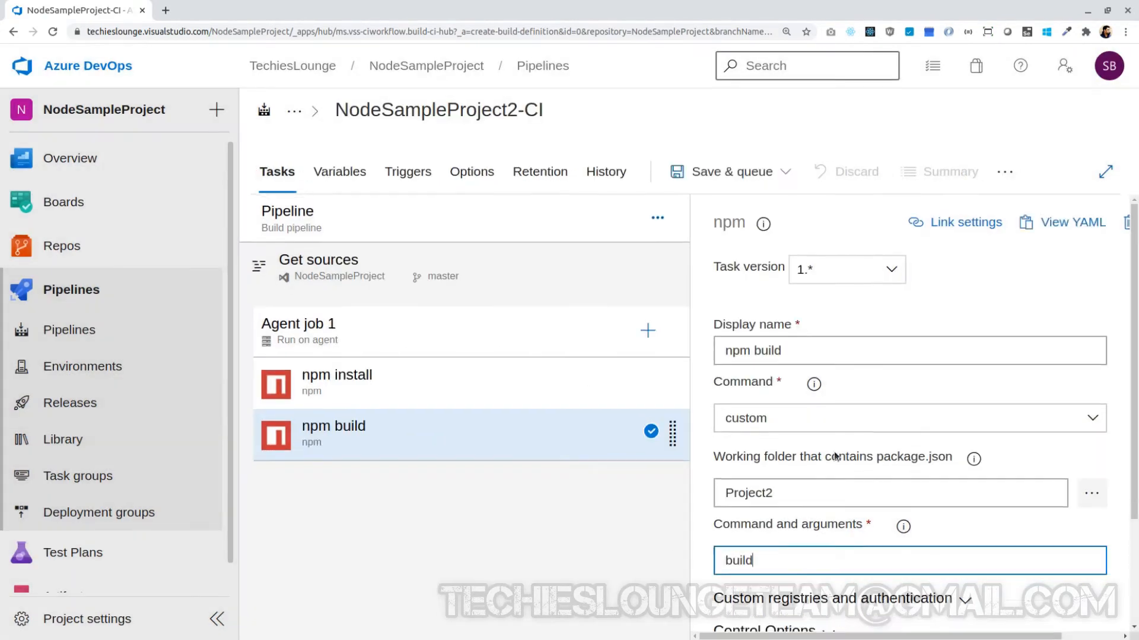
# Add a Publish build artifacts task after npm build, keeping its default settings.
pyautogui.click(648, 334)
pyautogui.press('BackSpace')
pyautogui.press('BackSpace')
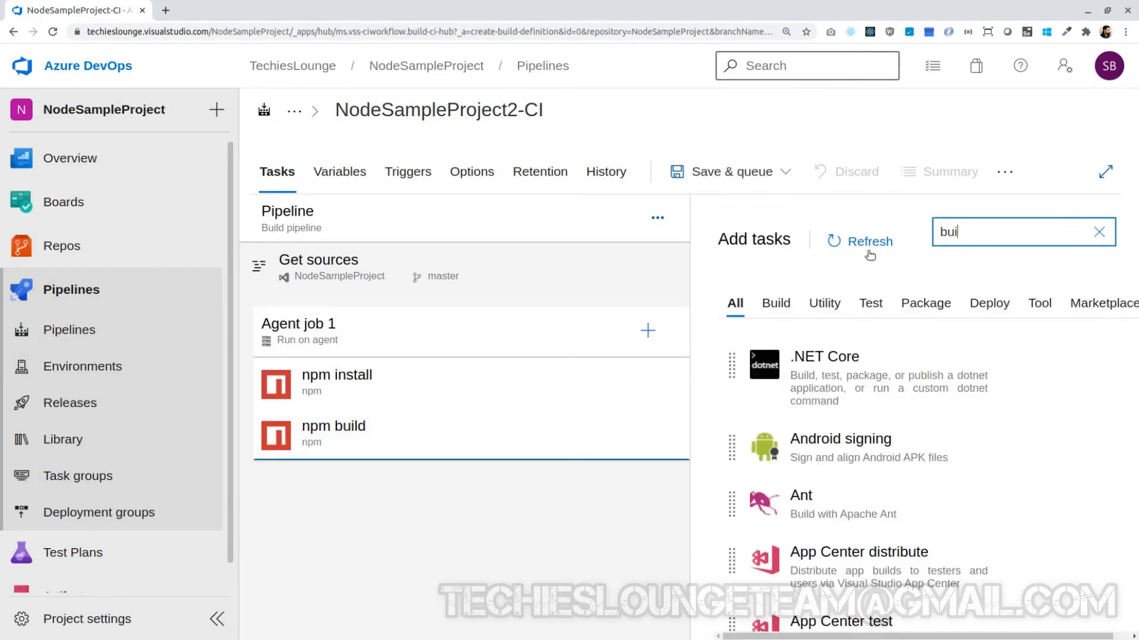
pyautogui.write('ild arti')
pyautogui.click(1047, 555)
pyautogui.click(487, 486)
pyautogui.scroll(-4, 807, 496)
# Save and run the NodeSampleProject2-CI pipeline, then open the Agent job 1 log.
pyautogui.click(785, 172)
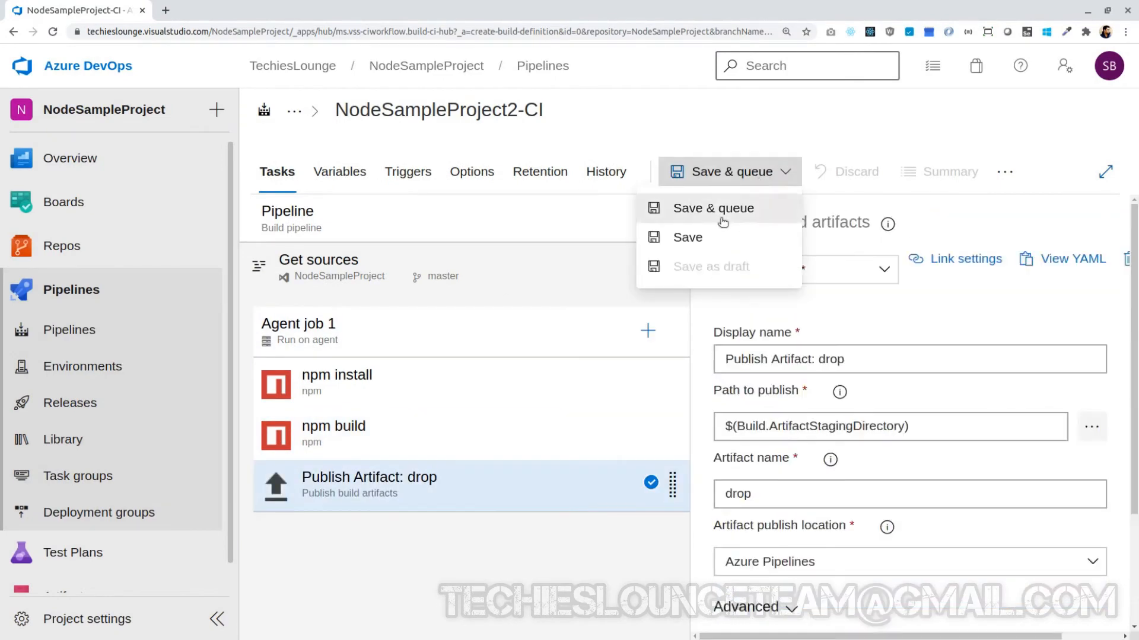
pyautogui.click(1067, 596)
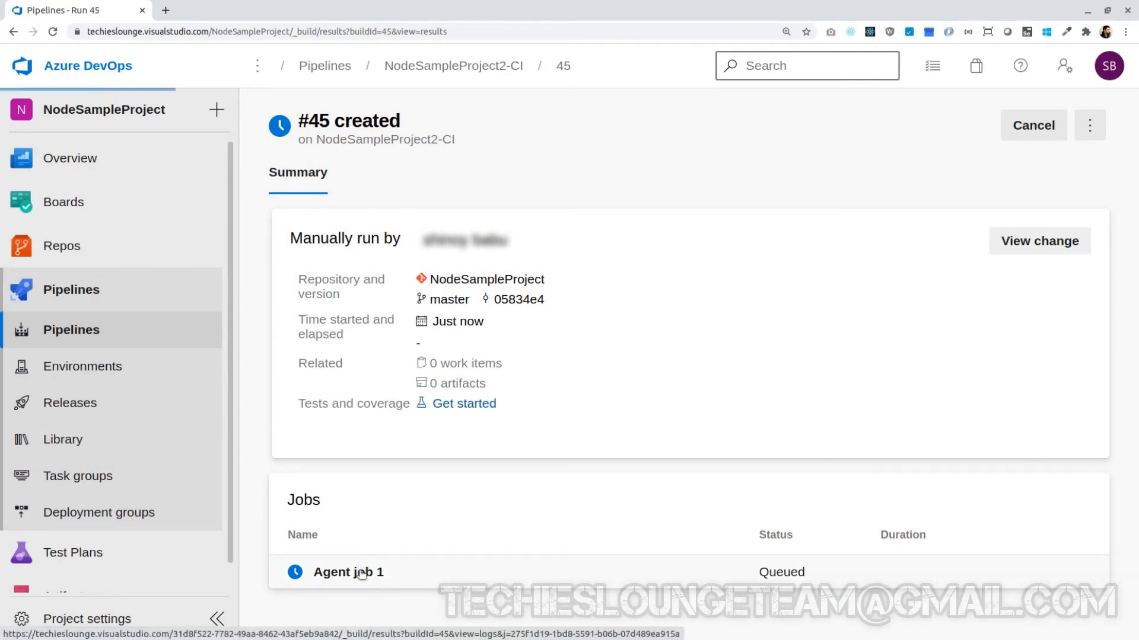
pyautogui.click(358, 572)
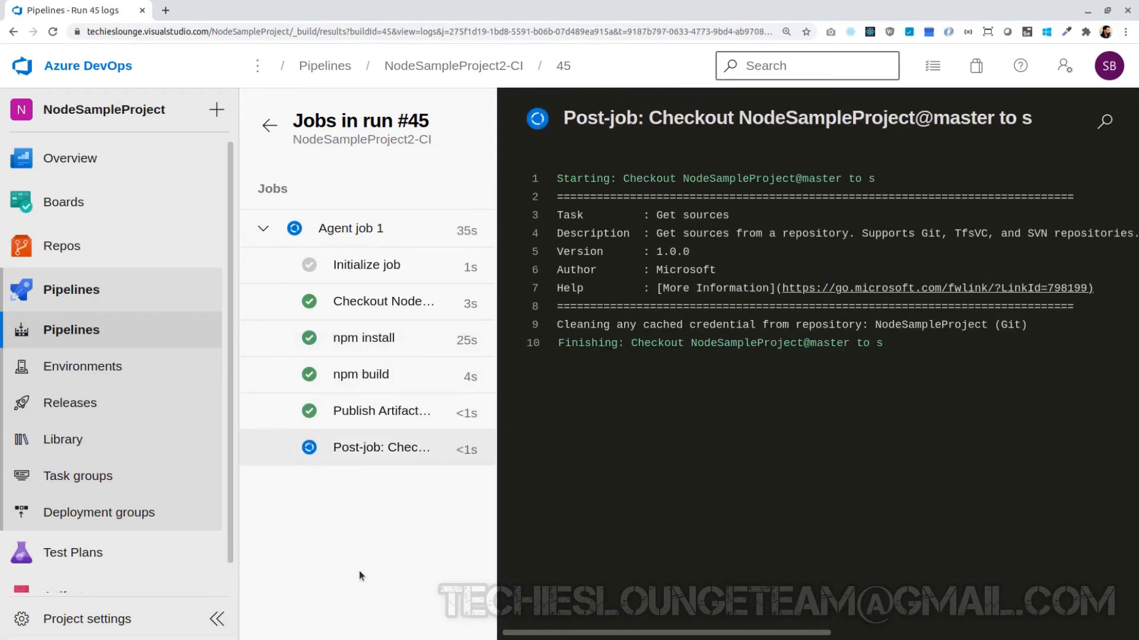
# Look at the project's recently run pipelines and its task groups, then return to the pipelines list.
pyautogui.click(74, 330)
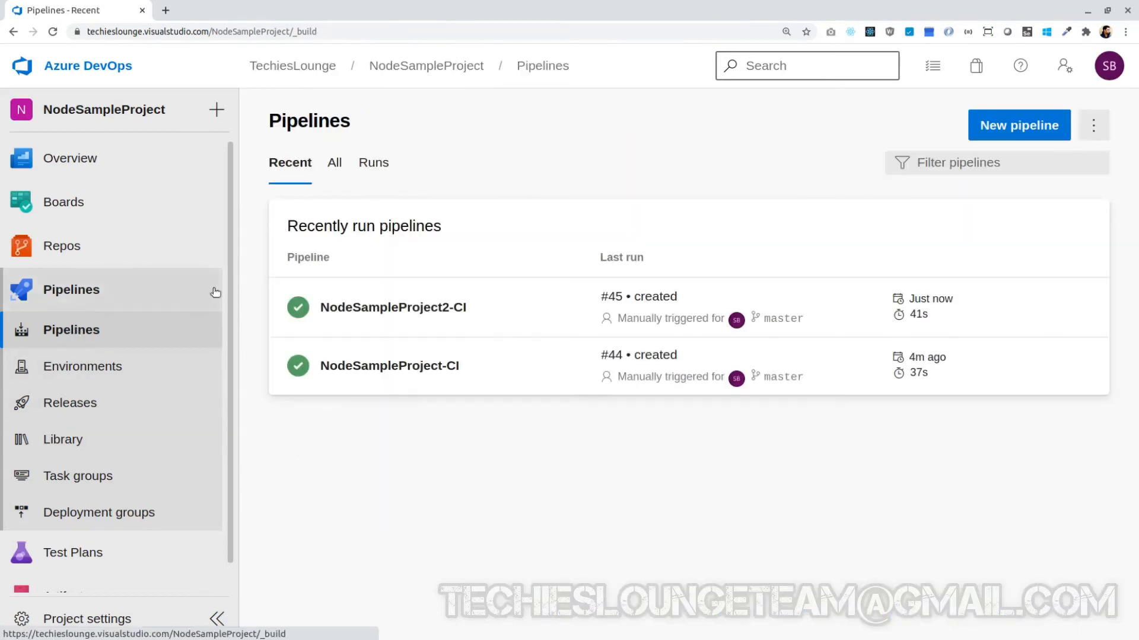
pyautogui.click(94, 477)
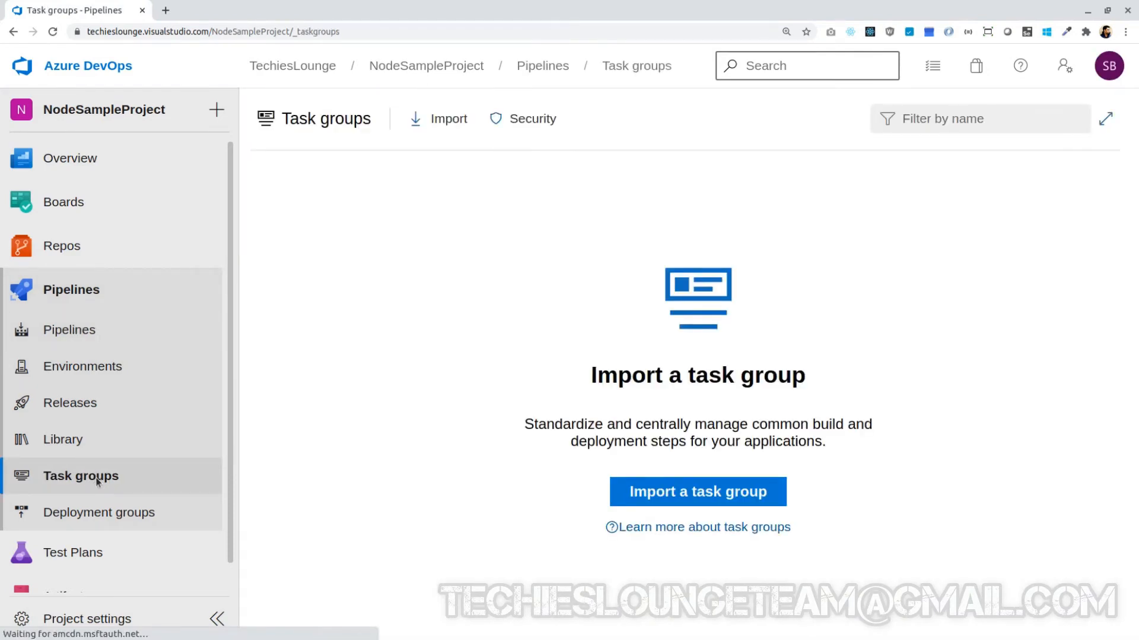
pyautogui.click(86, 332)
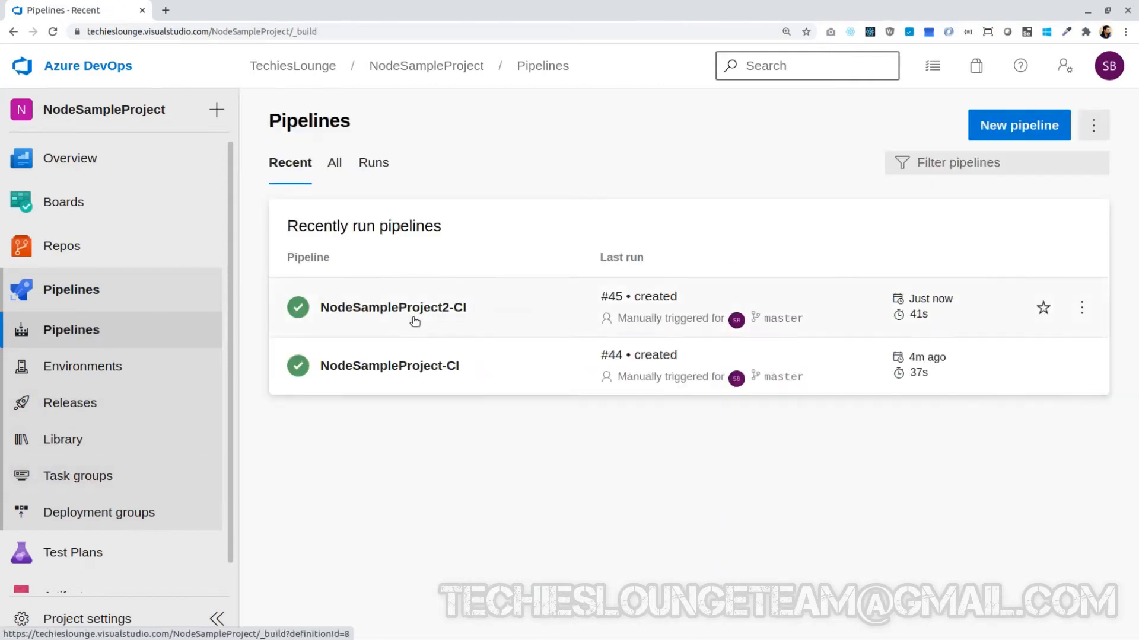
# Open the NodeSampleProject-CI pipeline for editing and widen the details pane.
pyautogui.click(384, 367)
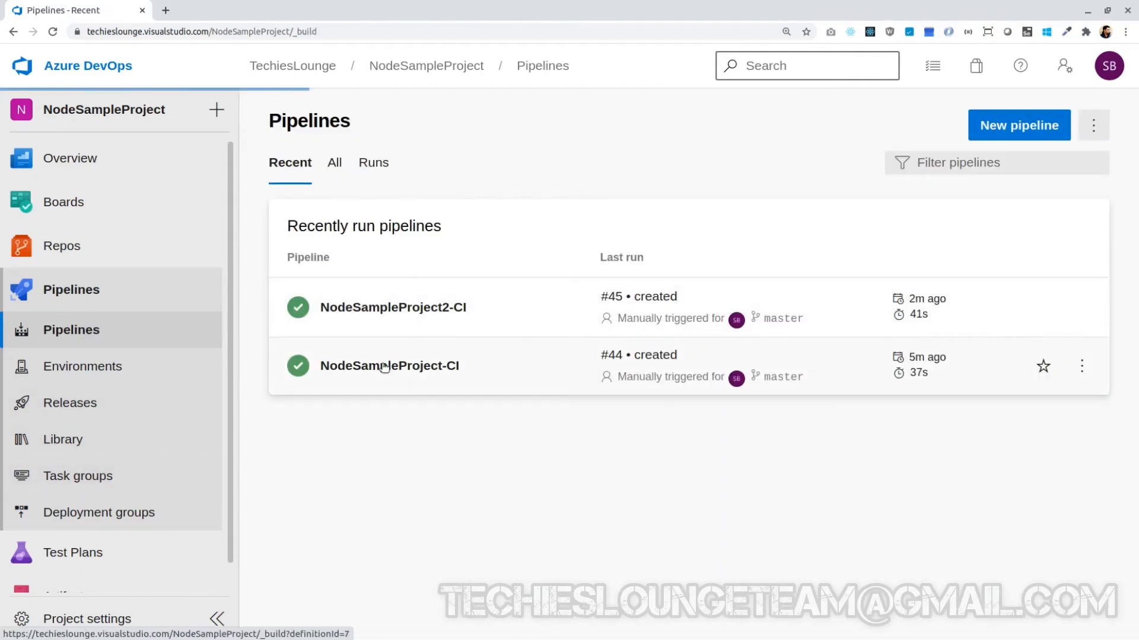
pyautogui.click(937, 134)
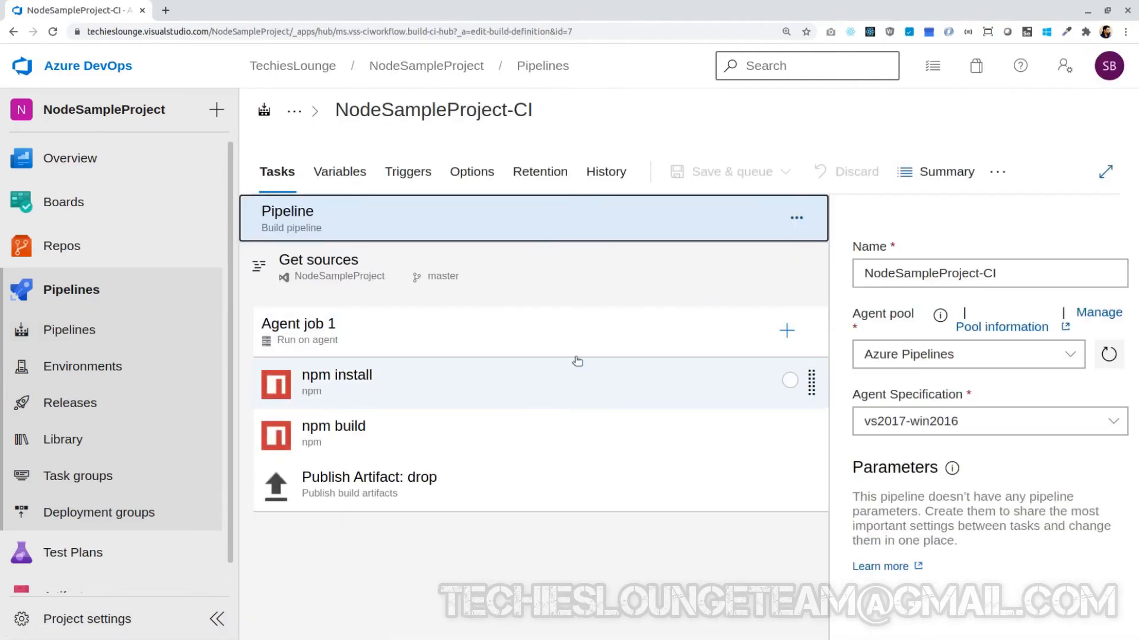
pyautogui.moveTo(823, 300); pyautogui.dragTo(689, 300)
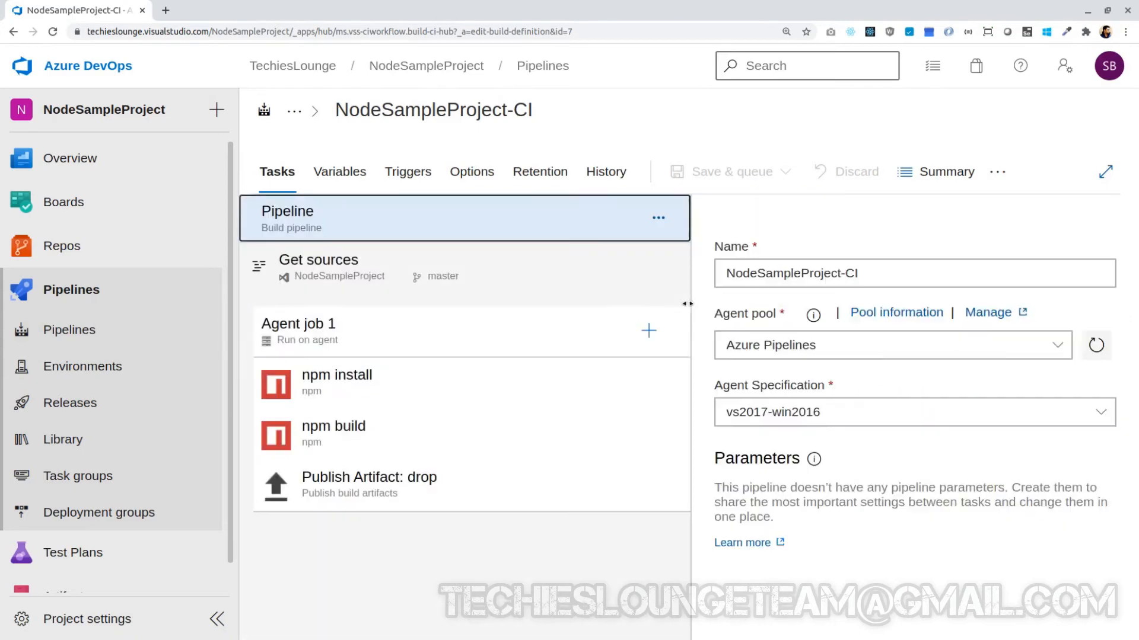
pyautogui.click(565, 393)
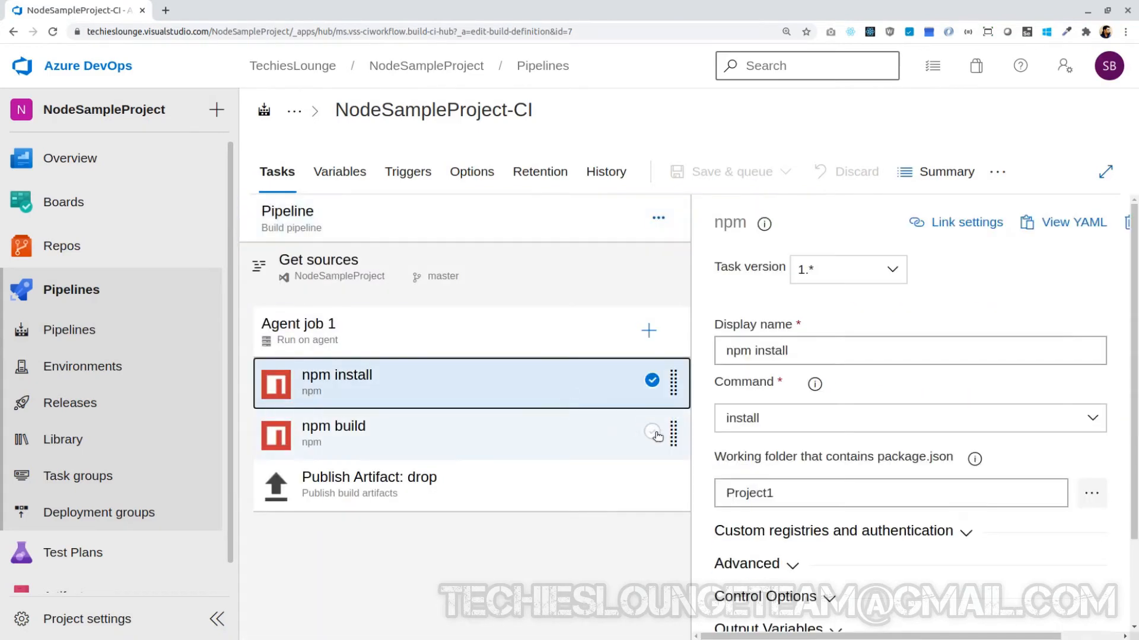
pyautogui.click(652, 432)
pyautogui.click(652, 483)
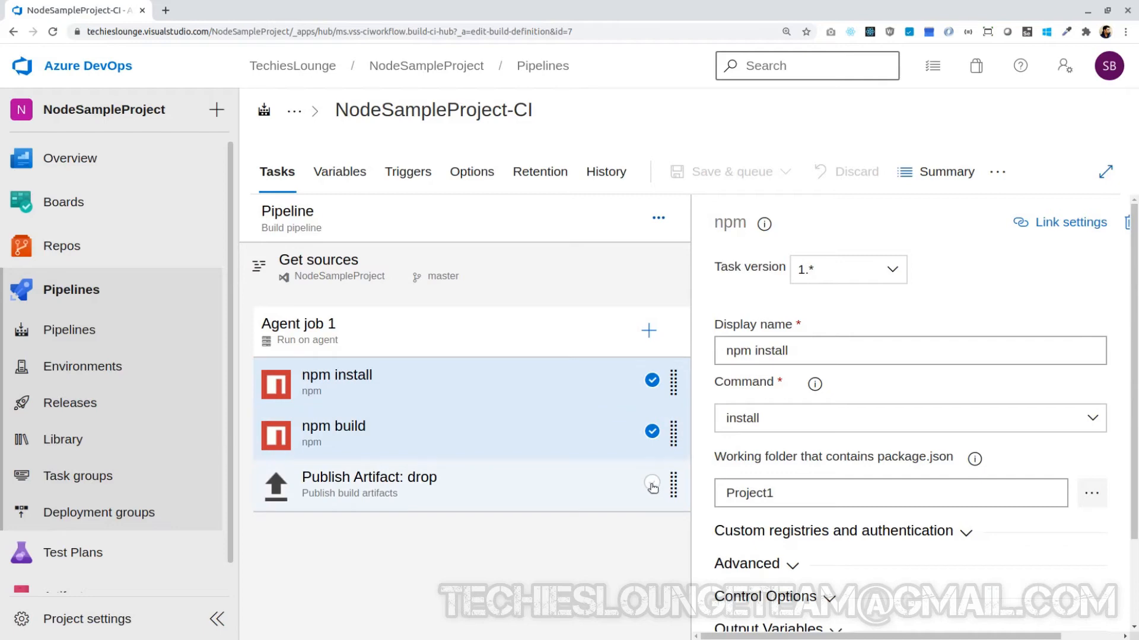
pyautogui.rightClick(559, 423)
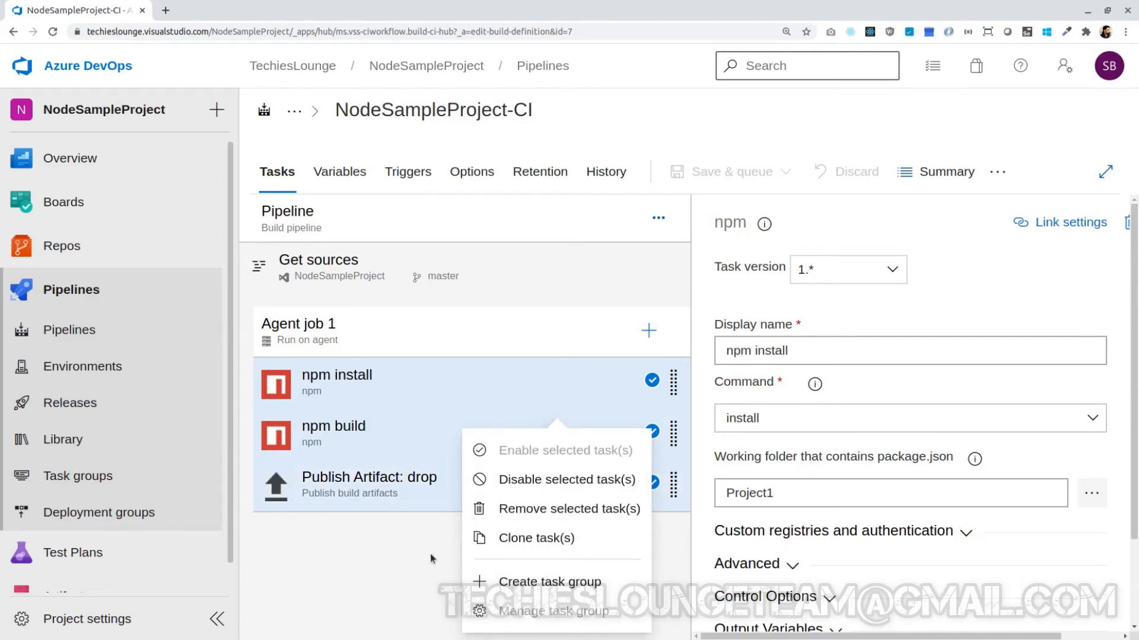
pyautogui.click(432, 555)
pyautogui.click(652, 485)
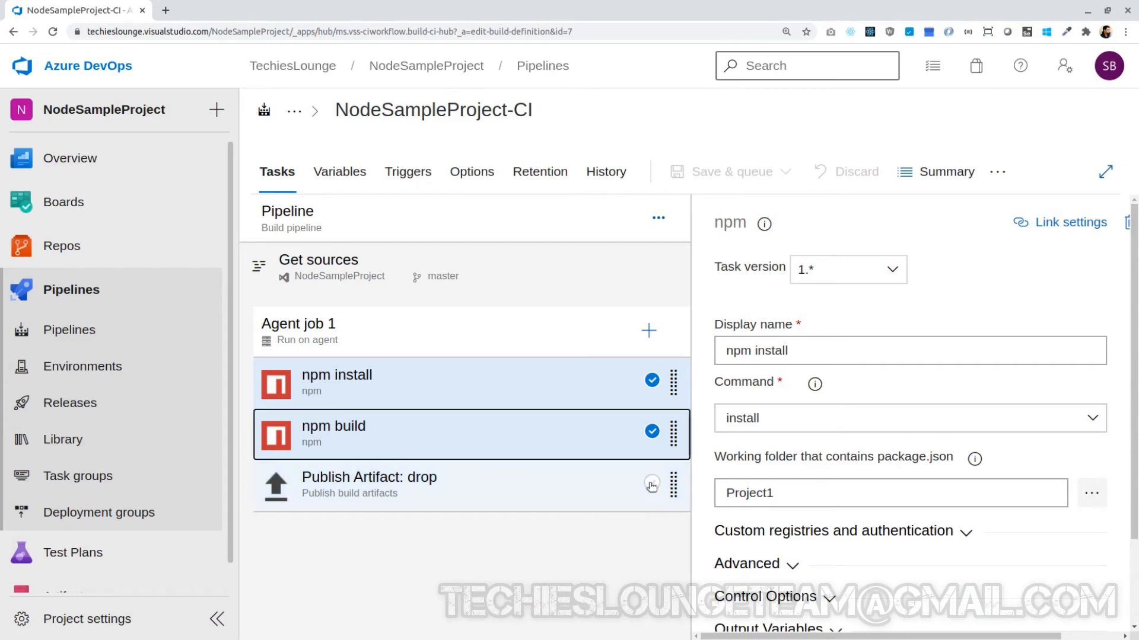
pyautogui.click(652, 431)
# Set the npm install task's working folder to the variable $(packageFolder) and select that text for reuse.
pyautogui.click(635, 384)
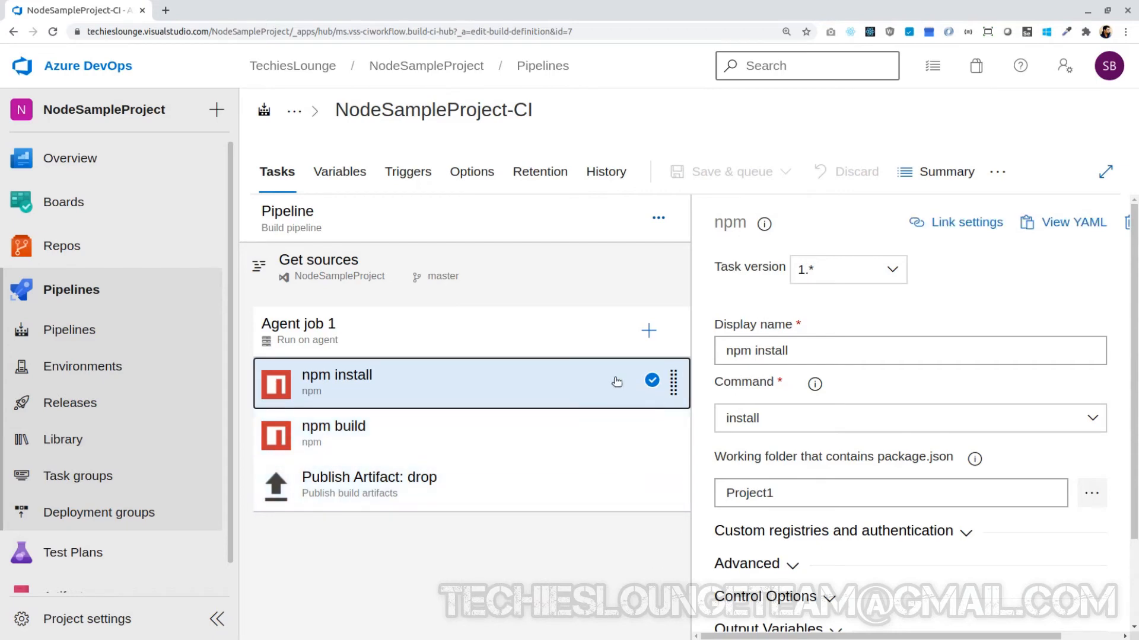
pyautogui.doubleClick(712, 491)
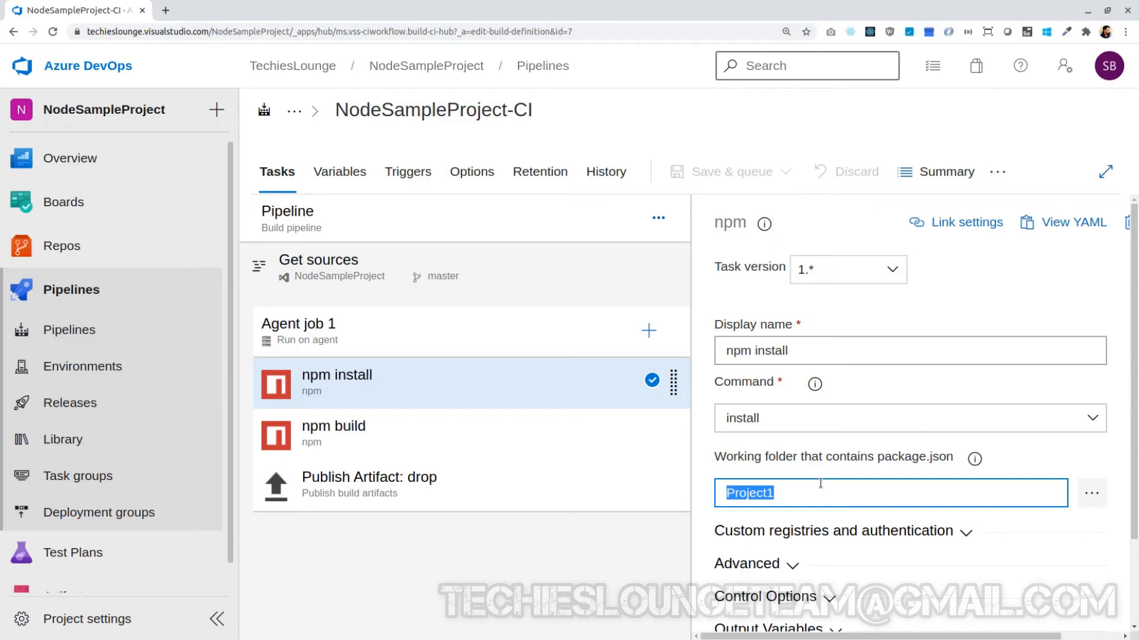
pyautogui.write('$(packageF')
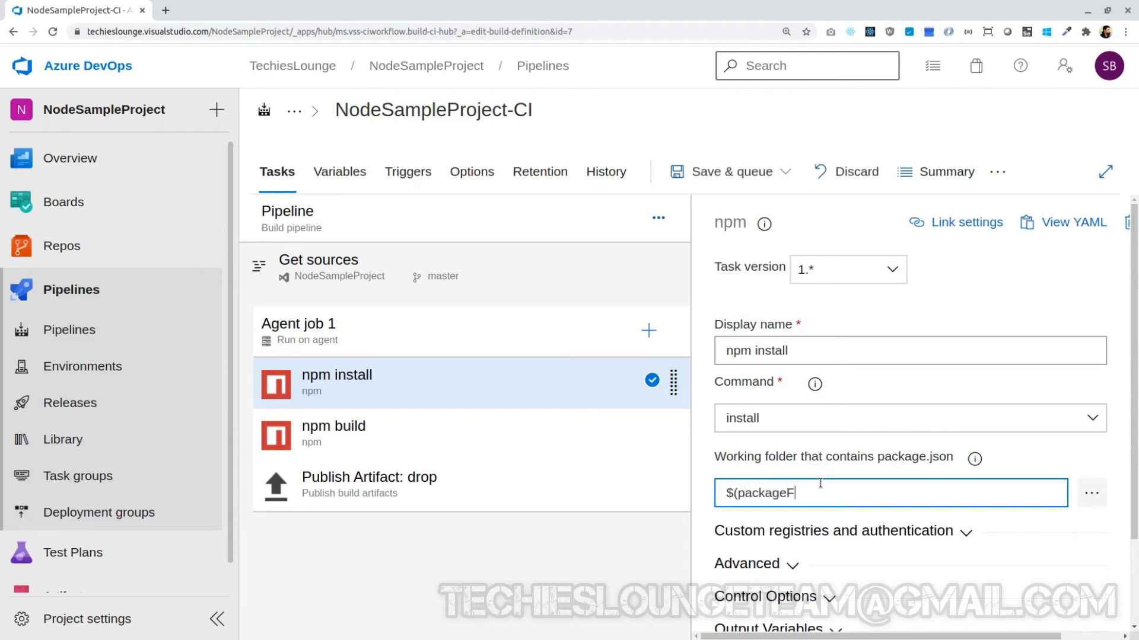
pyautogui.write('older')
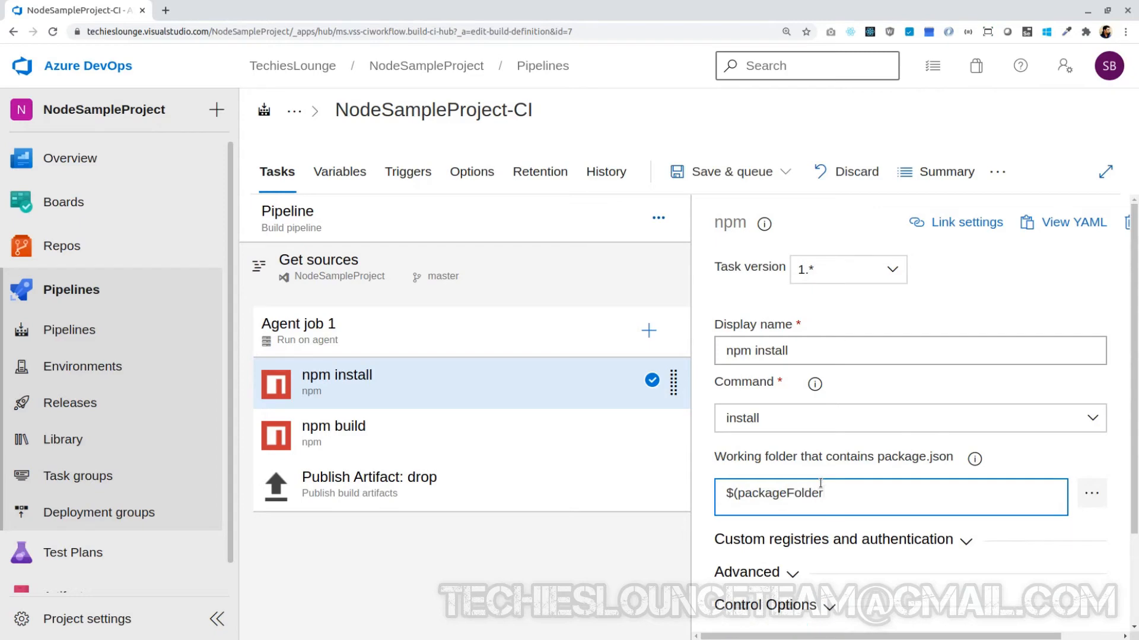
pyautogui.hotkey('ctrl', 'shift', 'Left')
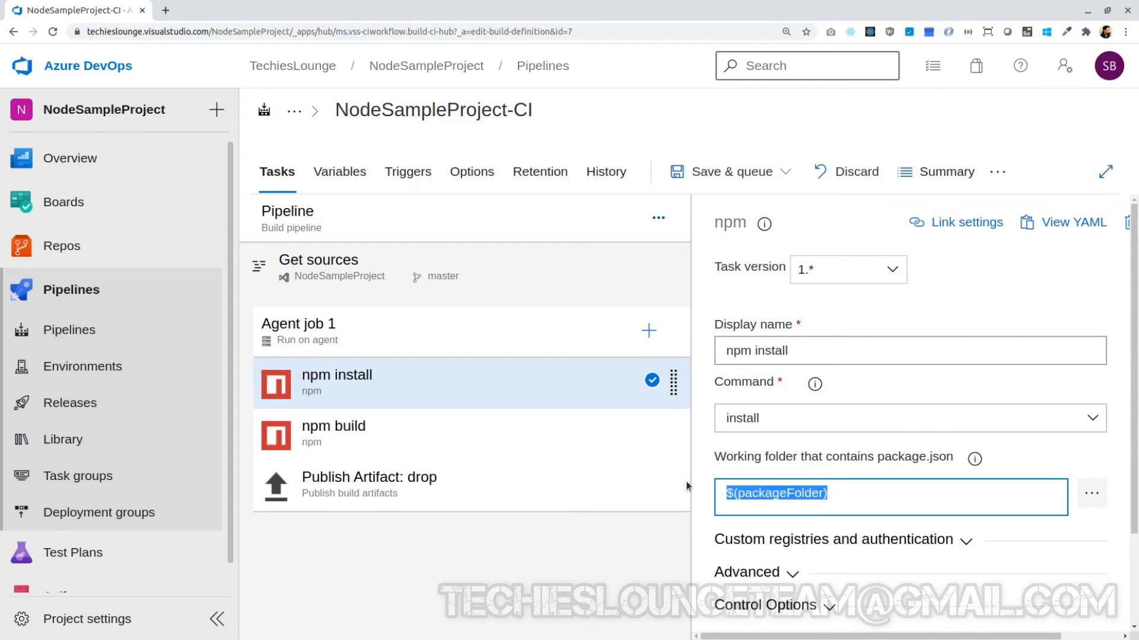
# Set the npm build task's working folder to $(packageFolder).
pyautogui.click(528, 434)
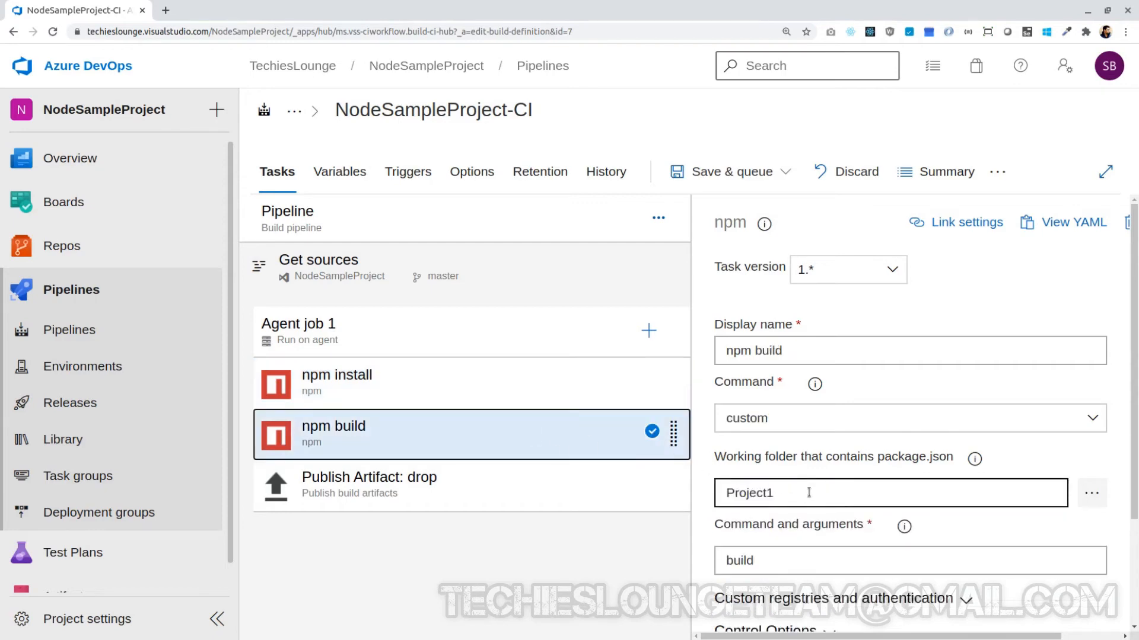
pyautogui.moveTo(808, 493); pyautogui.dragTo(712, 491)
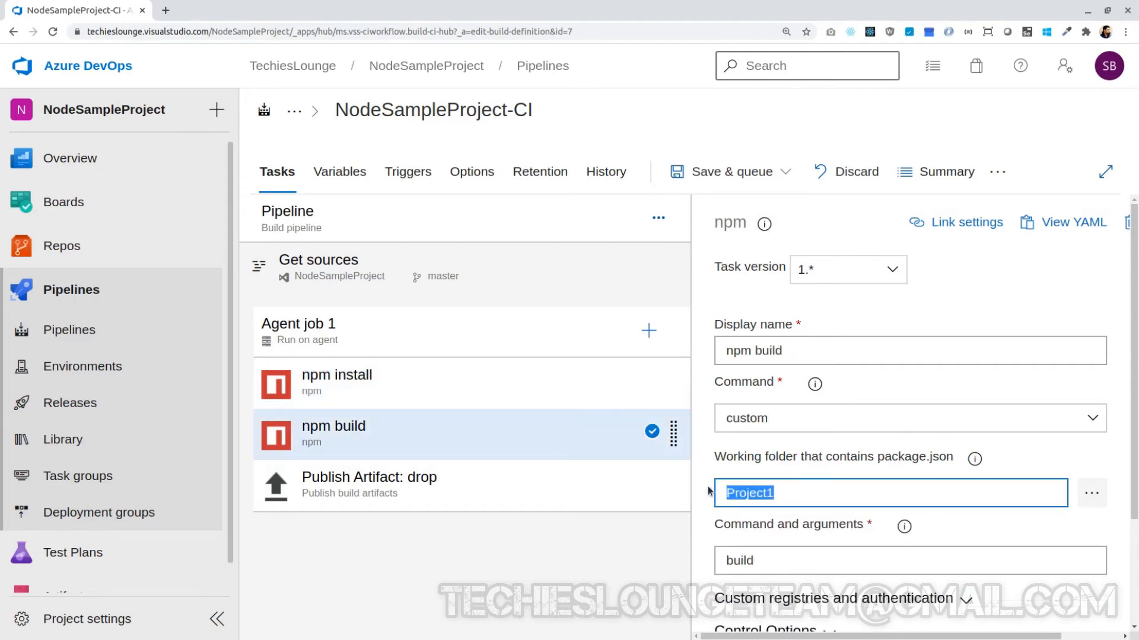
pyautogui.write('$(packageFolder)')
pyautogui.click(571, 565)
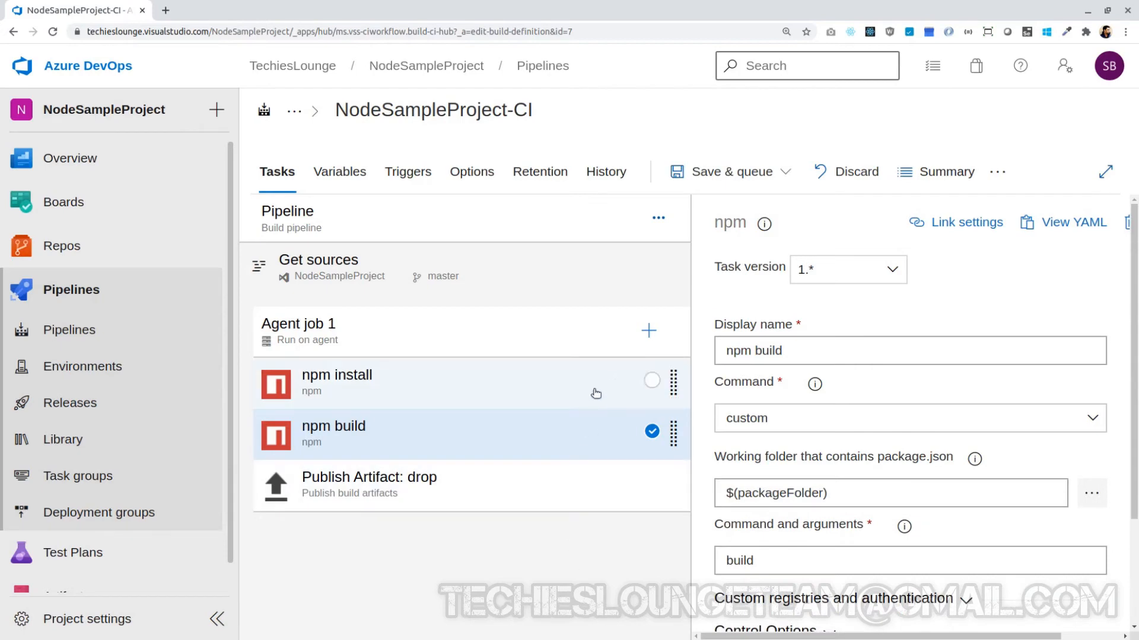
# Start a task group from the npm install, npm build and Publish Artifact: drop tasks and name it BuildNodeApp.
pyautogui.click(652, 380)
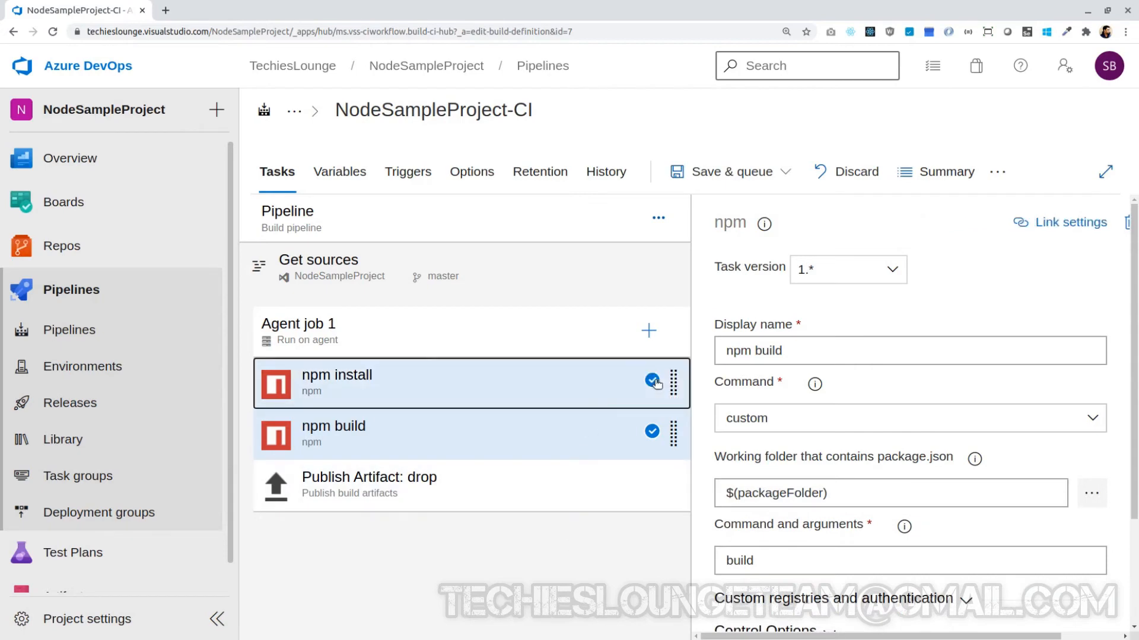
pyautogui.click(653, 487)
pyautogui.rightClick(565, 431)
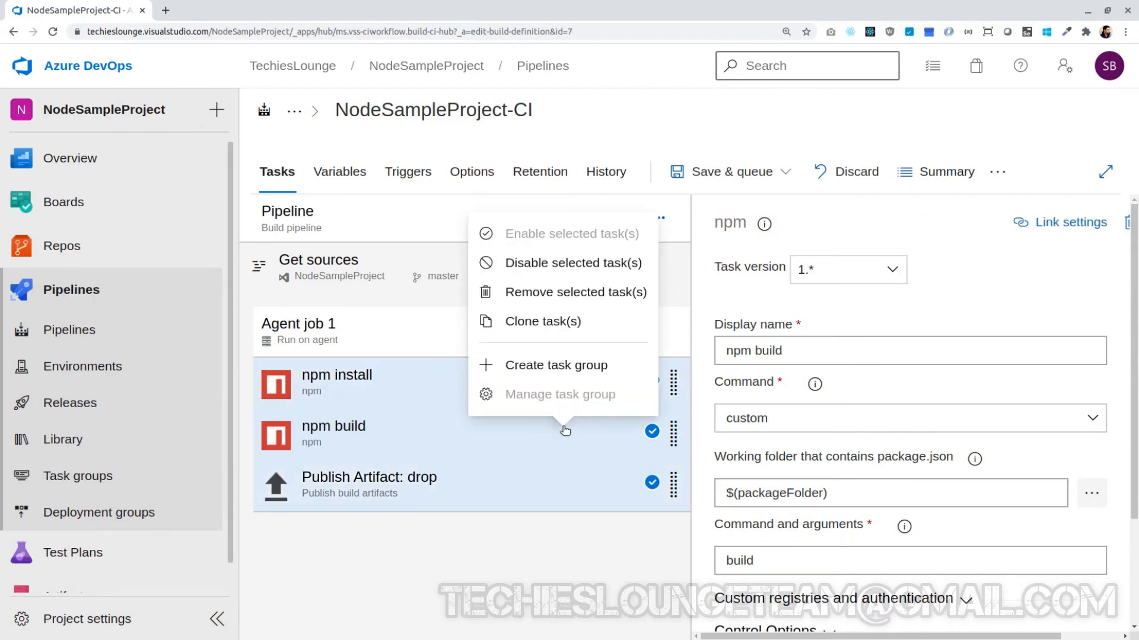
pyautogui.click(575, 366)
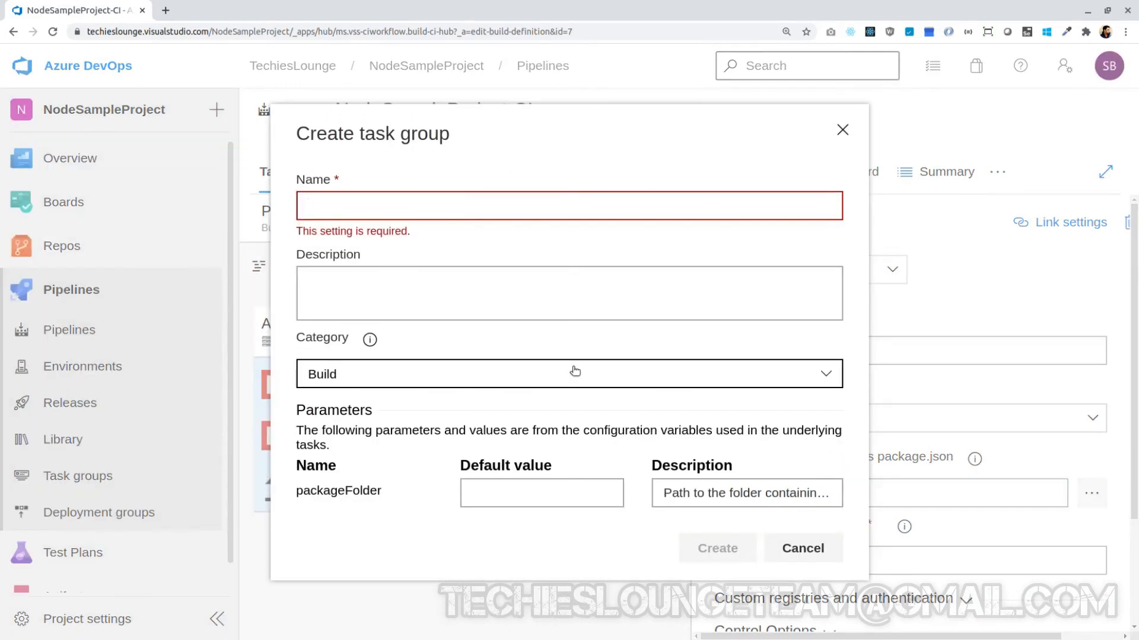
pyautogui.click(463, 201)
pyautogui.write('BuildNodeApp')
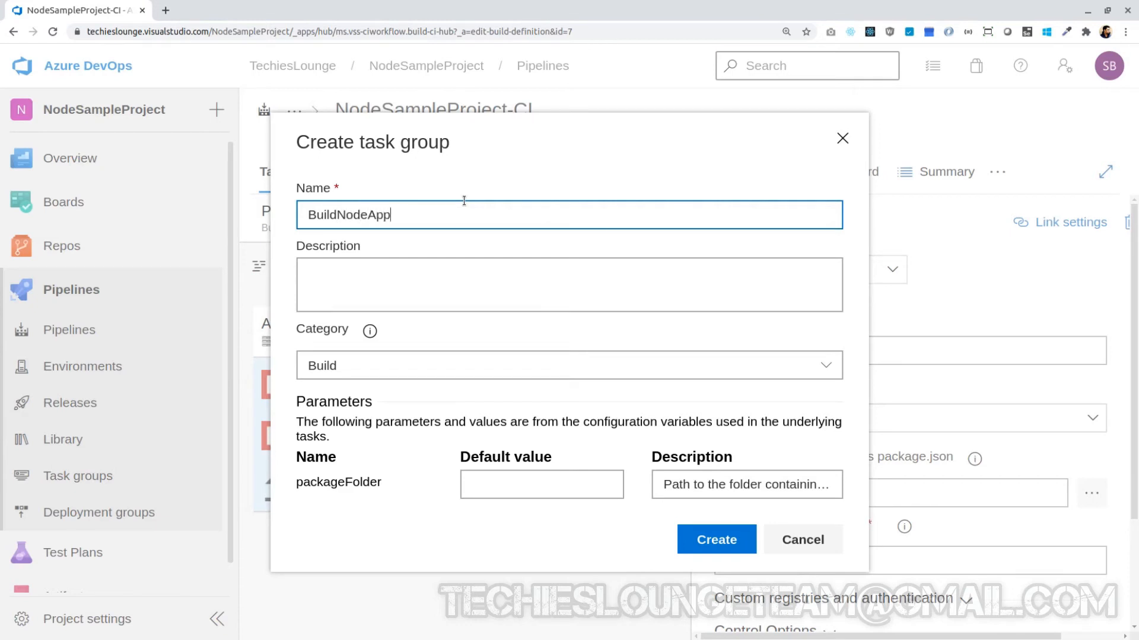
# Describe the task group as "This Task will install and run Node app" and create it with no default for packageFolder.
pyautogui.click(468, 293)
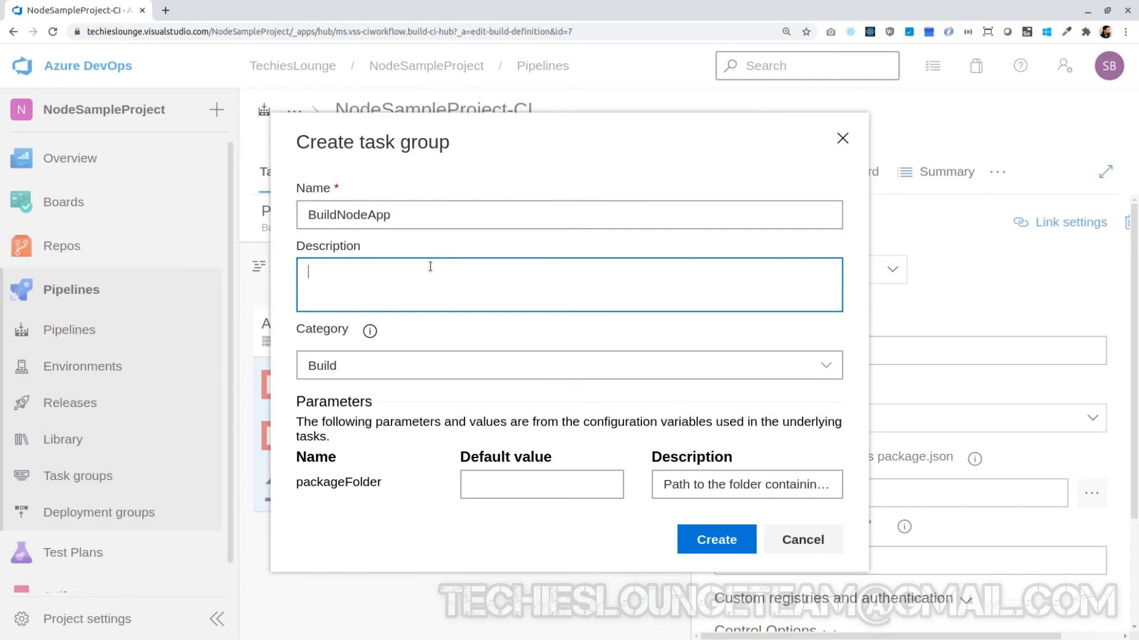
pyautogui.write('This Task will ins')
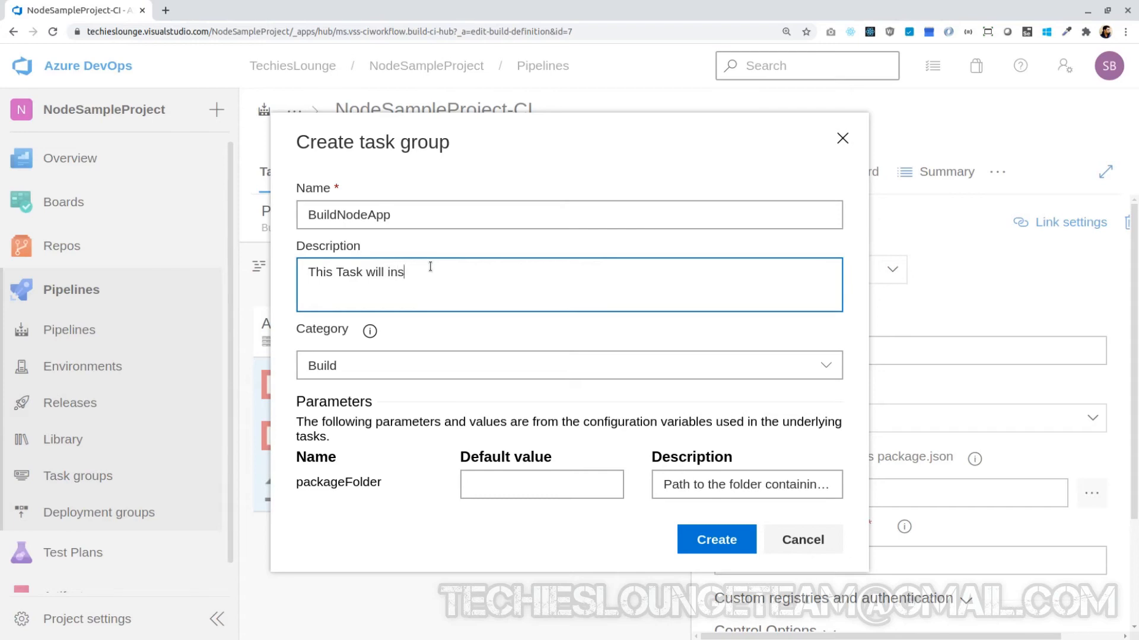
pyautogui.write('tall and run Node app')
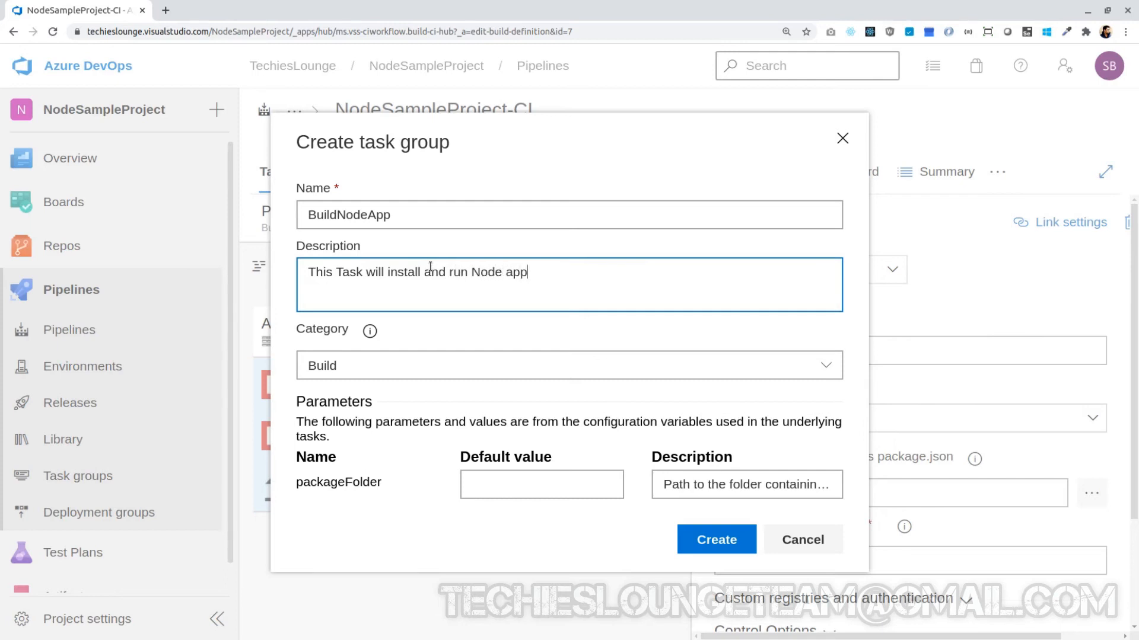
pyautogui.click(523, 479)
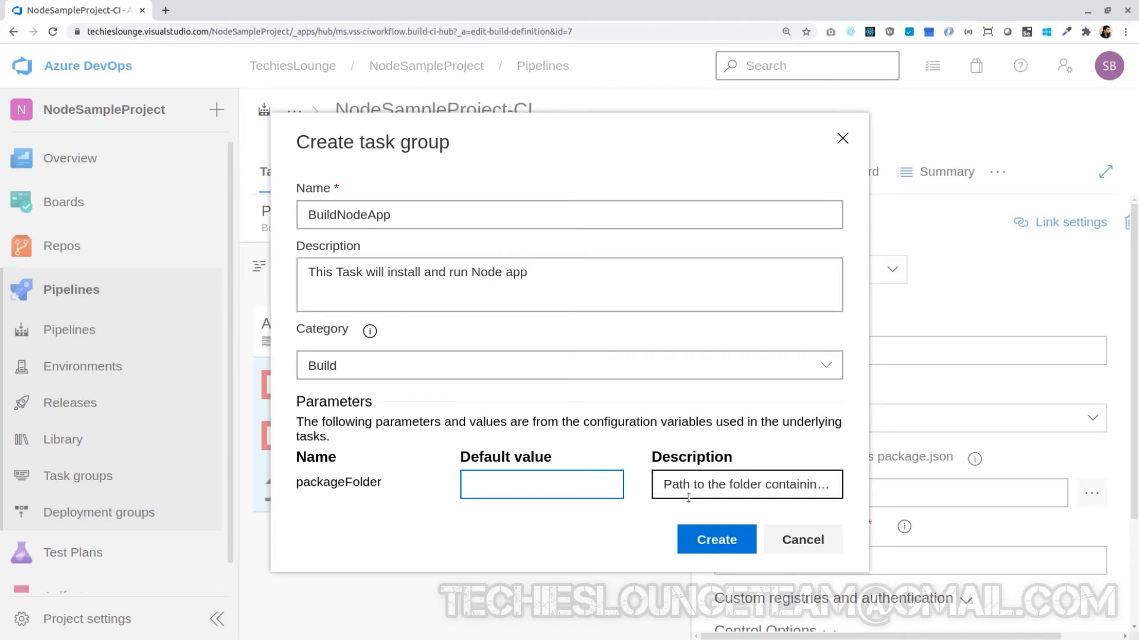
pyautogui.click(717, 541)
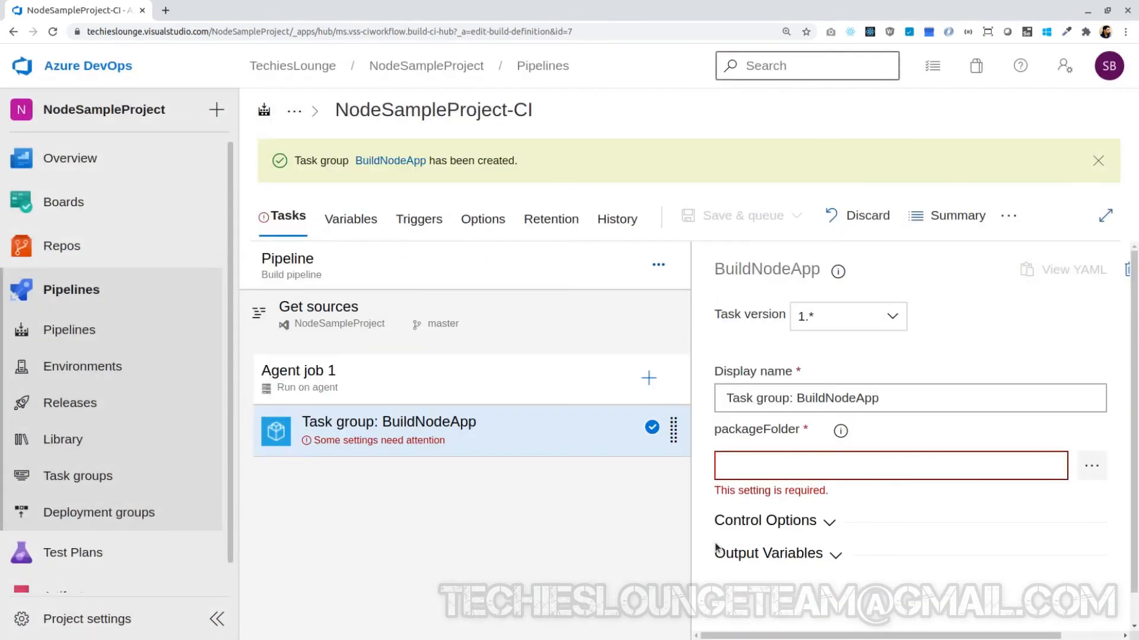
# Set the BuildNodeApp task group's packageFolder to the Project1 folder and save the pipeline without a comment.
pyautogui.click(469, 424)
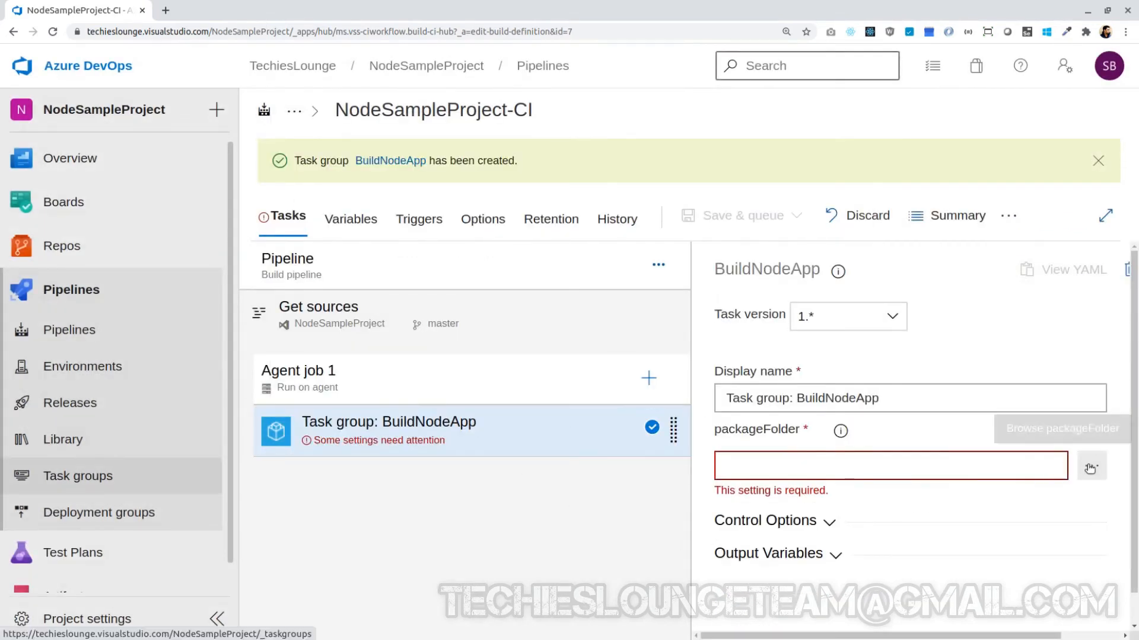
pyautogui.click(1093, 469)
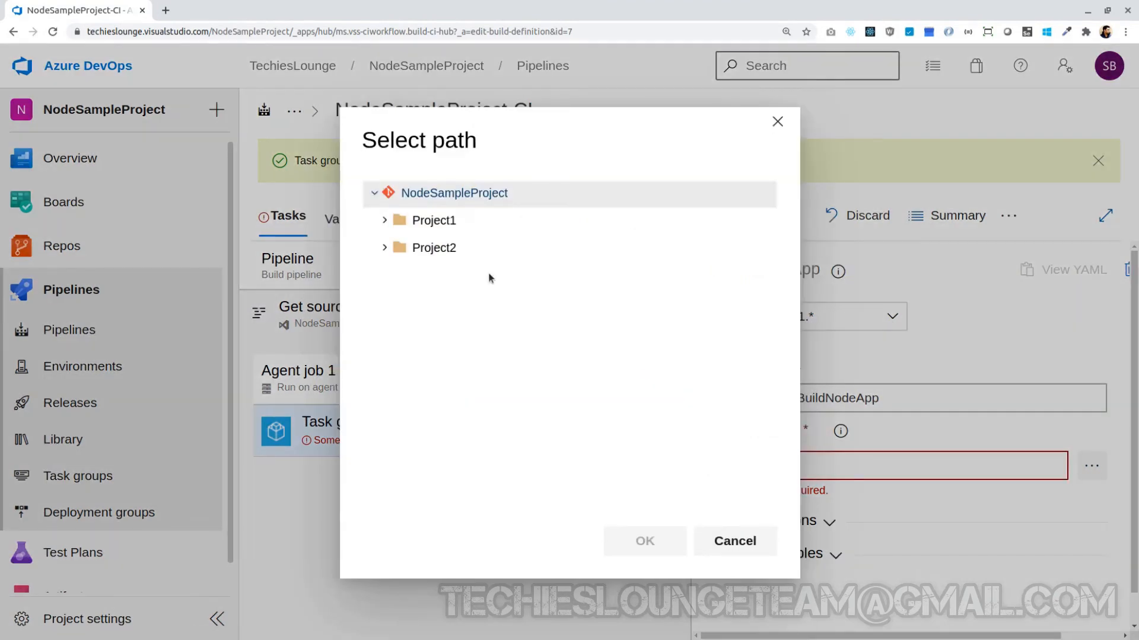
pyautogui.click(430, 222)
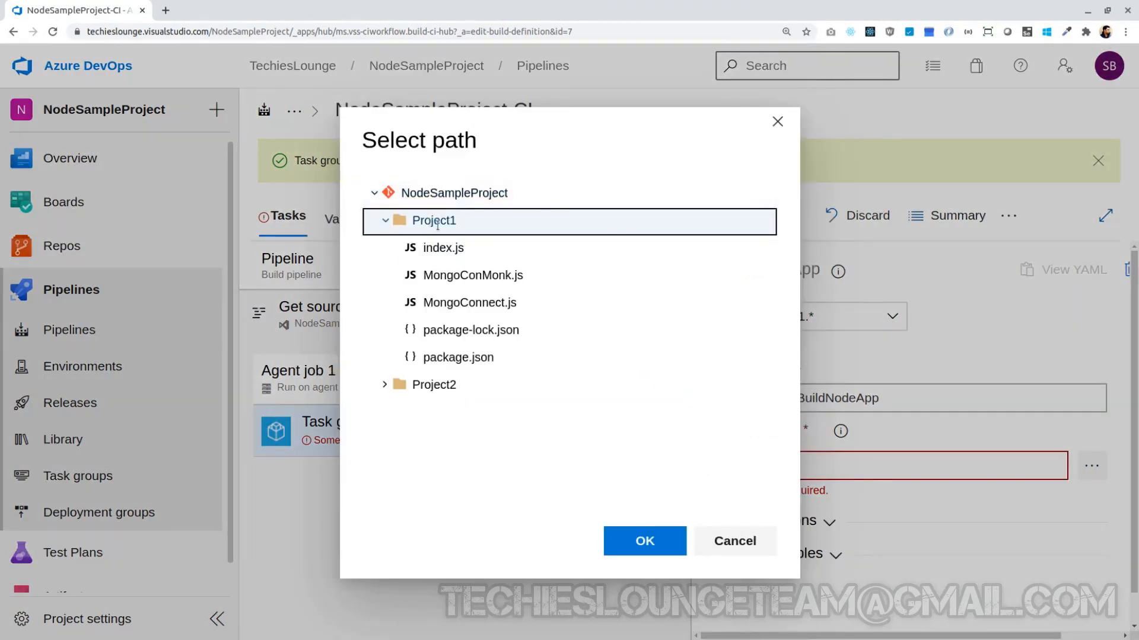
pyautogui.click(642, 545)
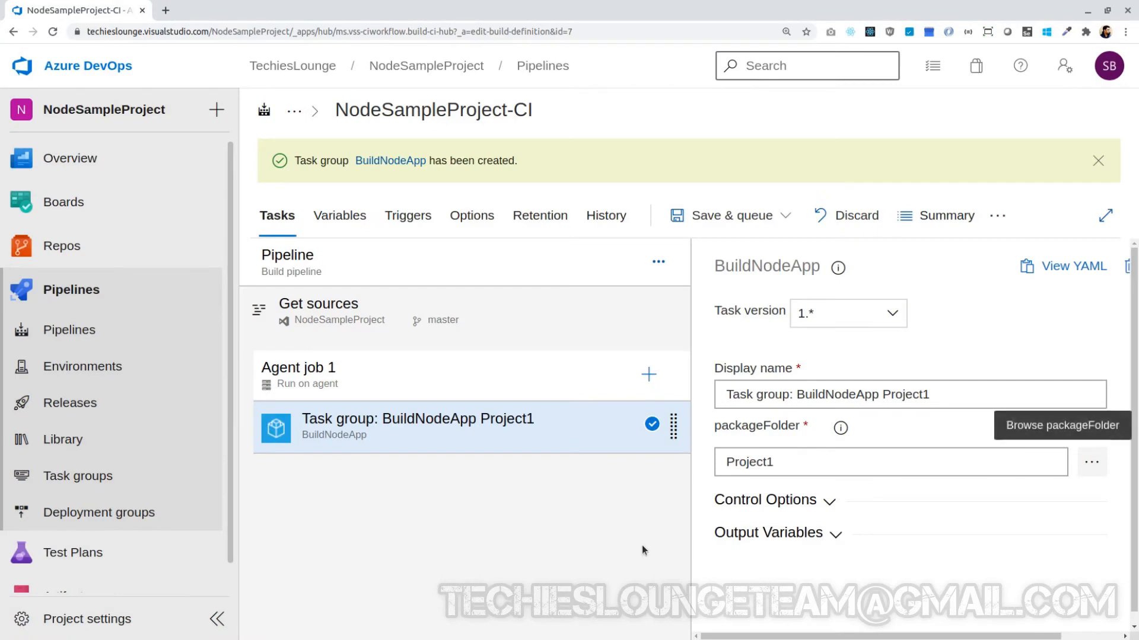
pyautogui.click(784, 217)
pyautogui.click(687, 283)
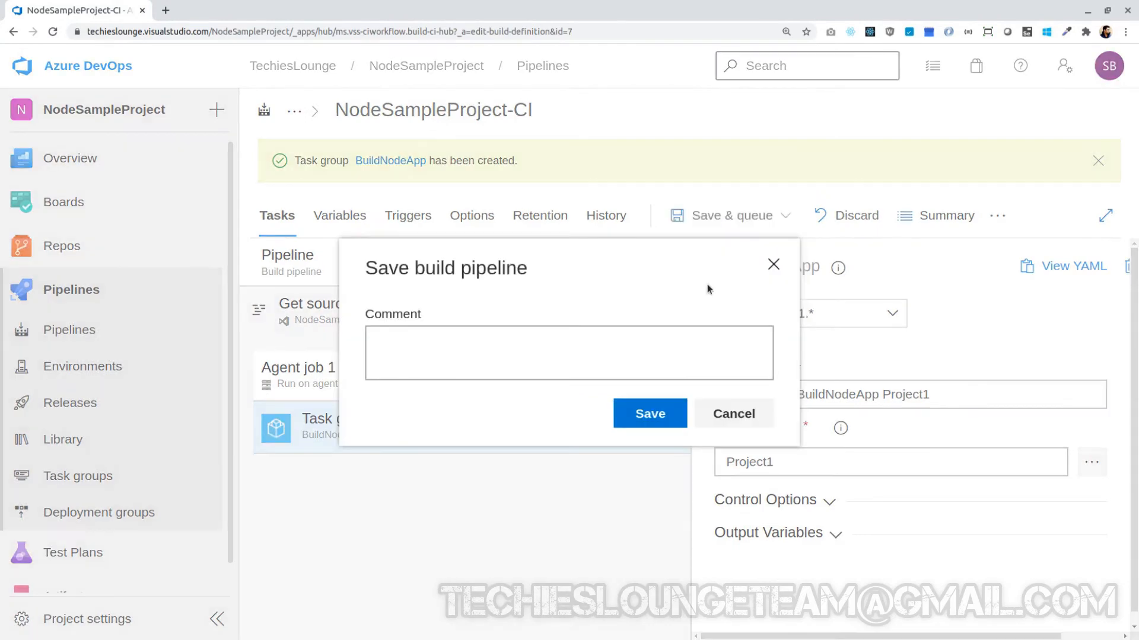
pyautogui.click(660, 415)
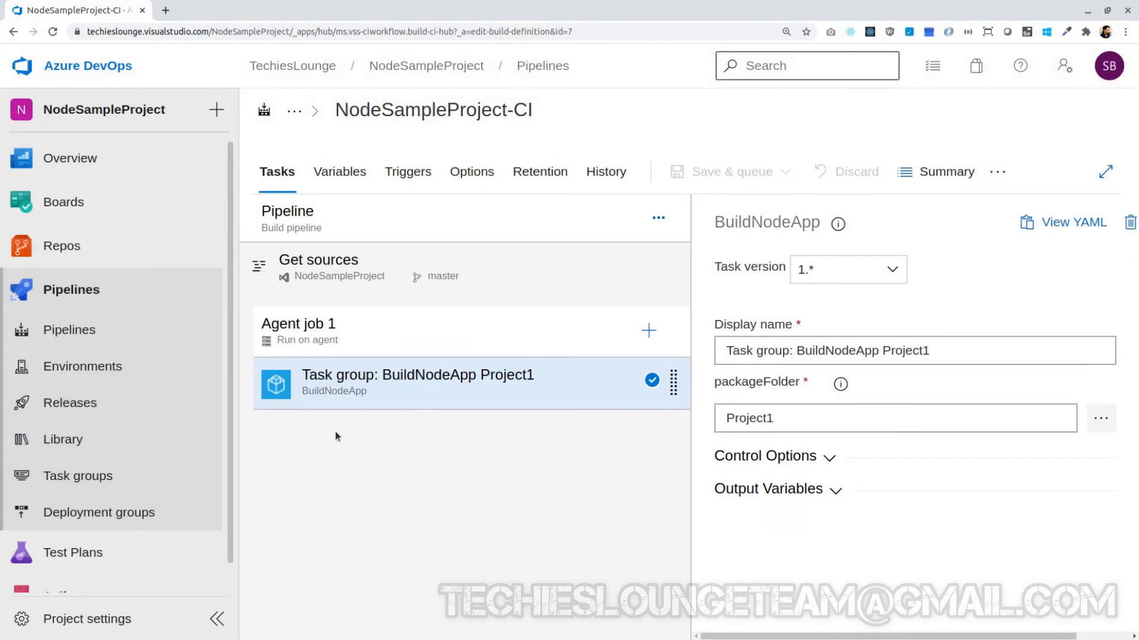
# Review the BuildNodeApp task group's npm install, npm build and Publish Artifact: drop task settings.
pyautogui.click(108, 488)
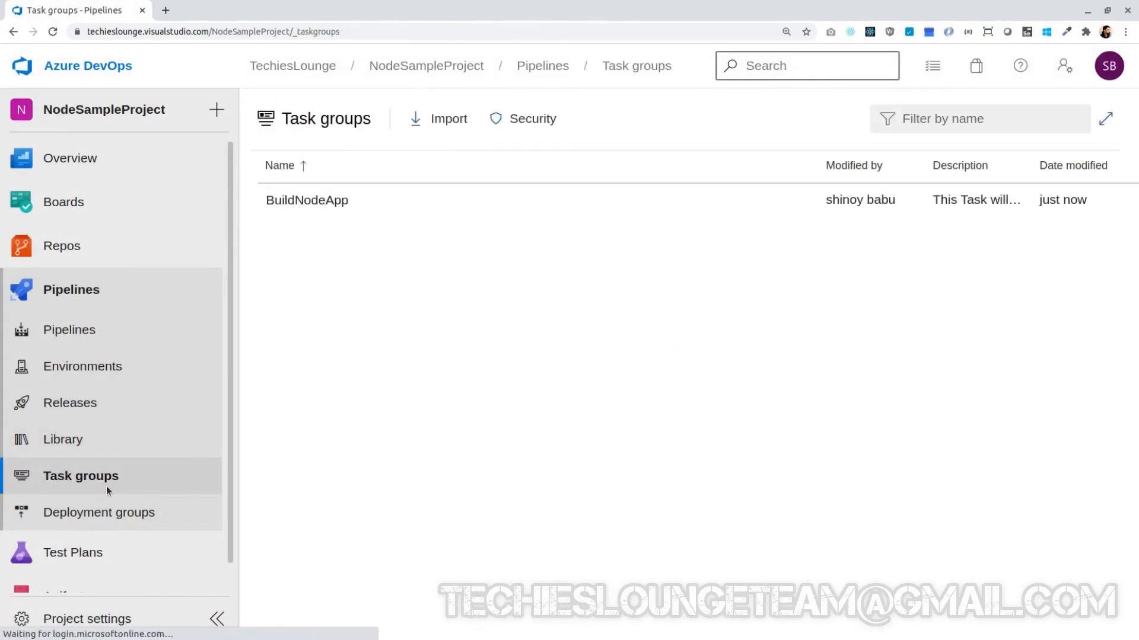
pyautogui.click(338, 202)
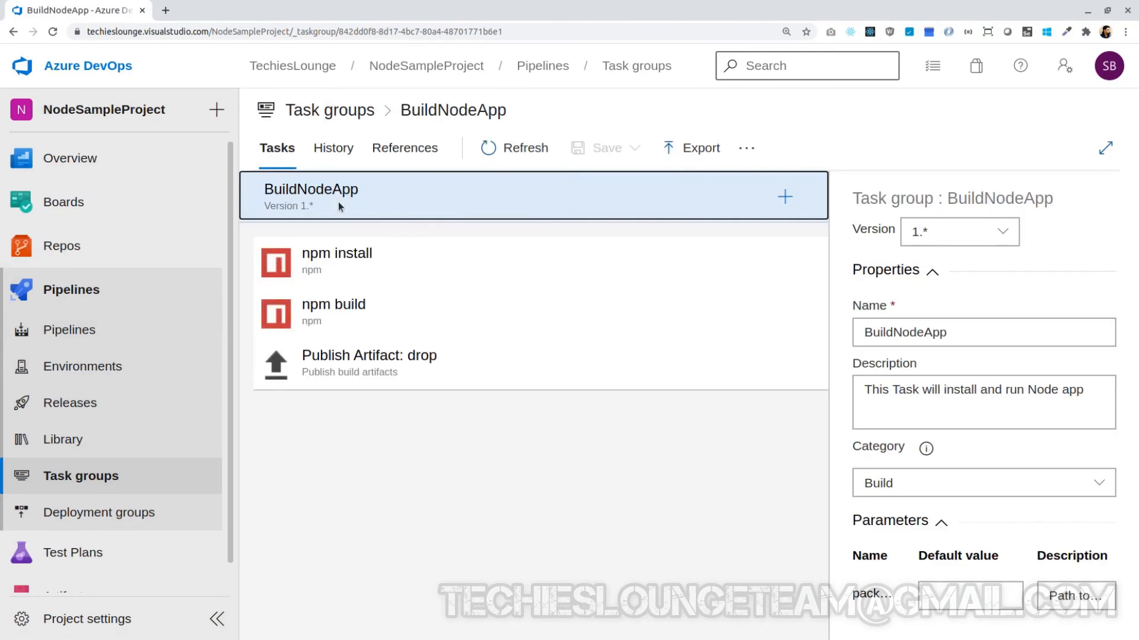
pyautogui.click(364, 264)
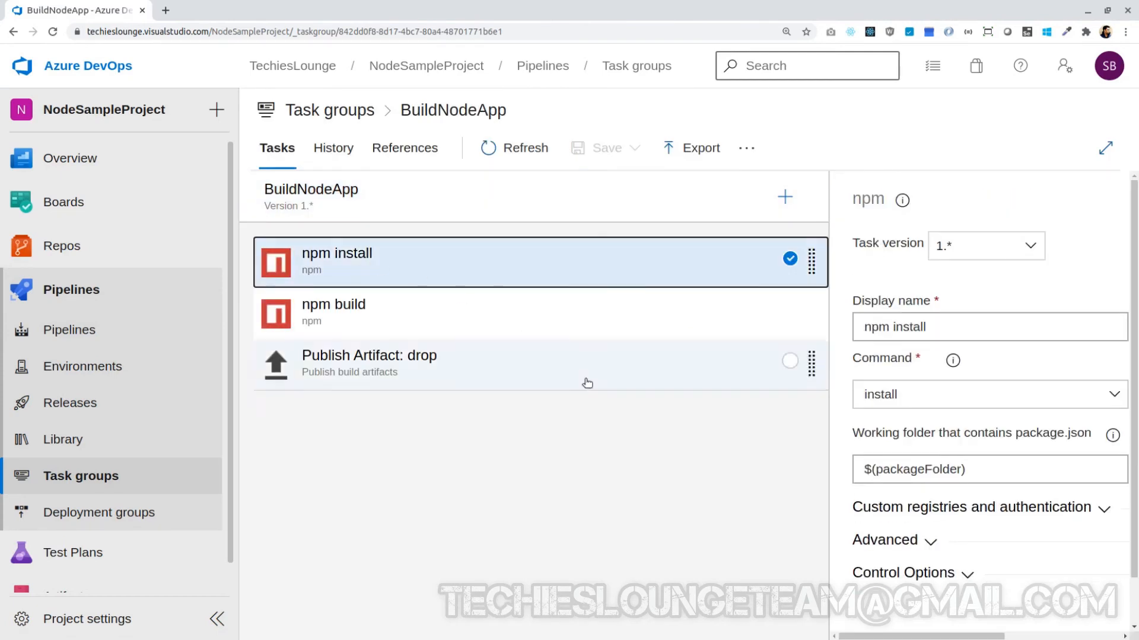
pyautogui.click(913, 469)
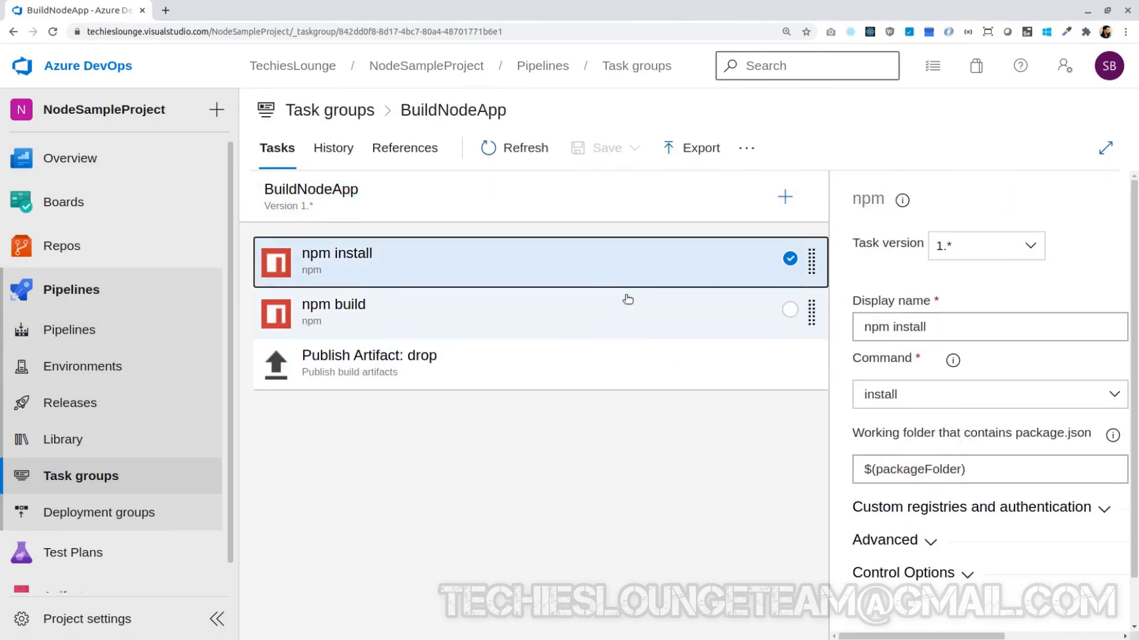
pyautogui.click(626, 297)
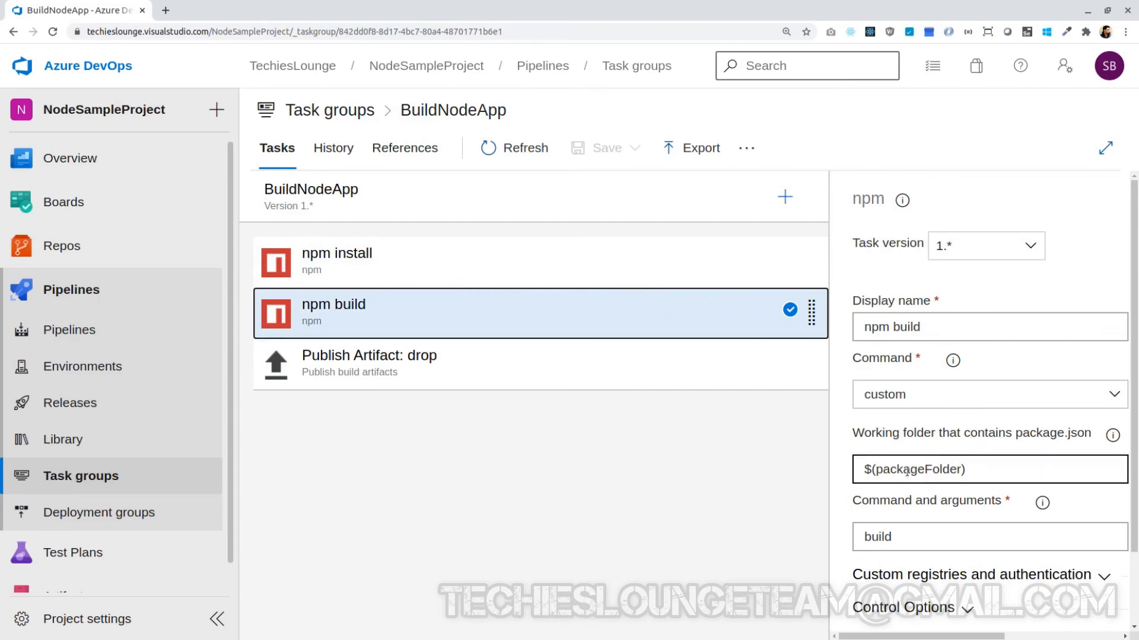
pyautogui.click(657, 380)
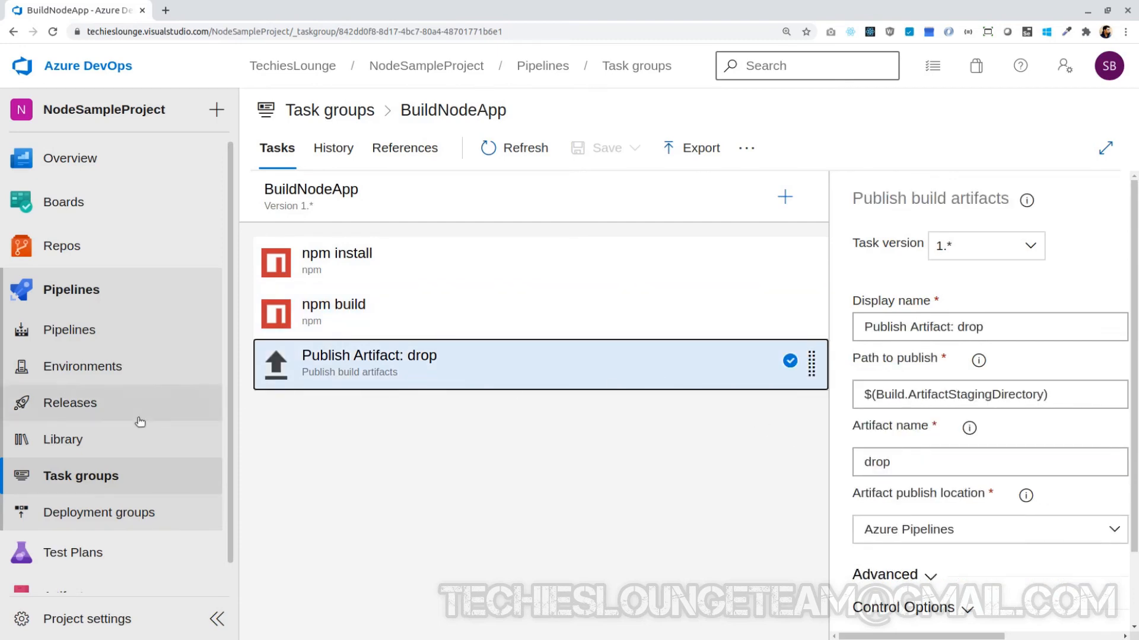
# Reopen the NodeSampleProject-CI pipeline for editing and check its BuildNodeApp task group settings.
pyautogui.click(126, 325)
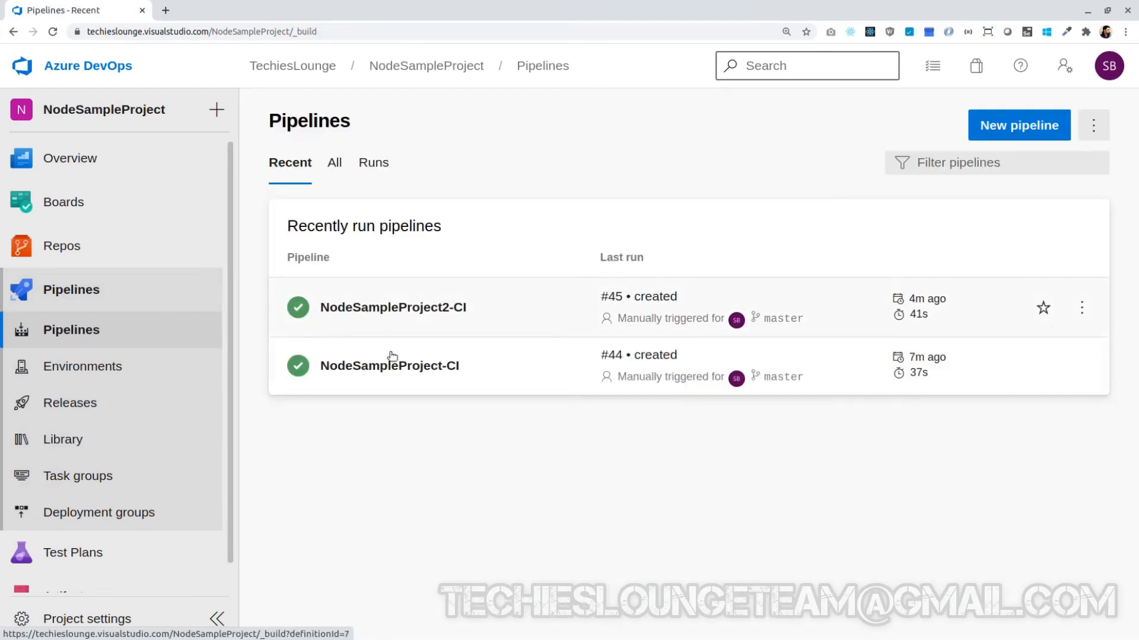
pyautogui.click(400, 377)
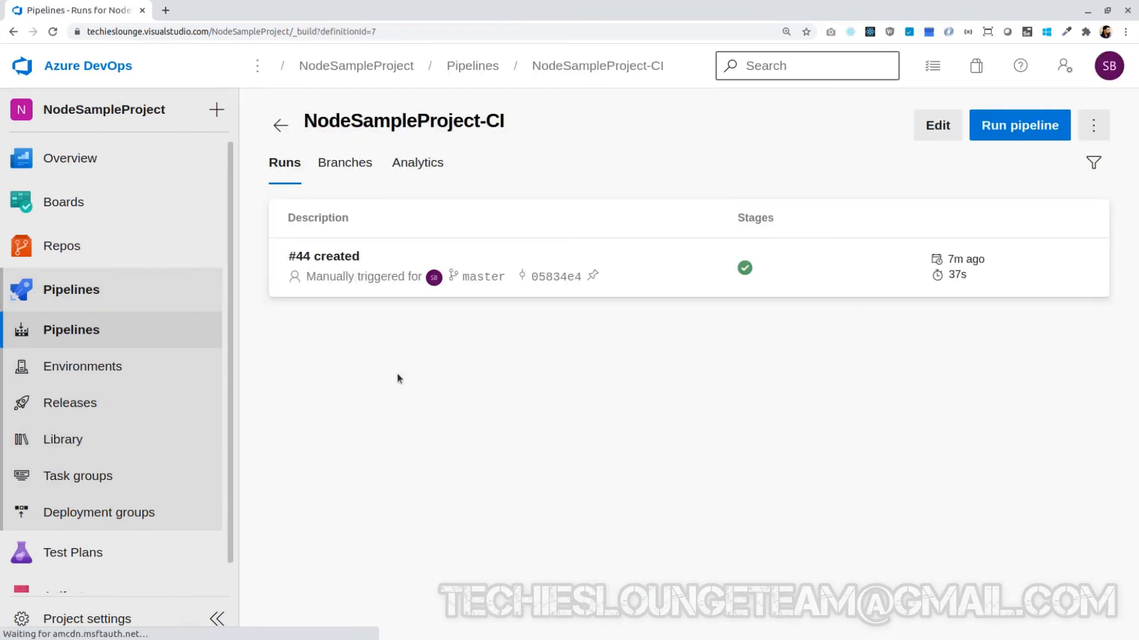
pyautogui.click(934, 127)
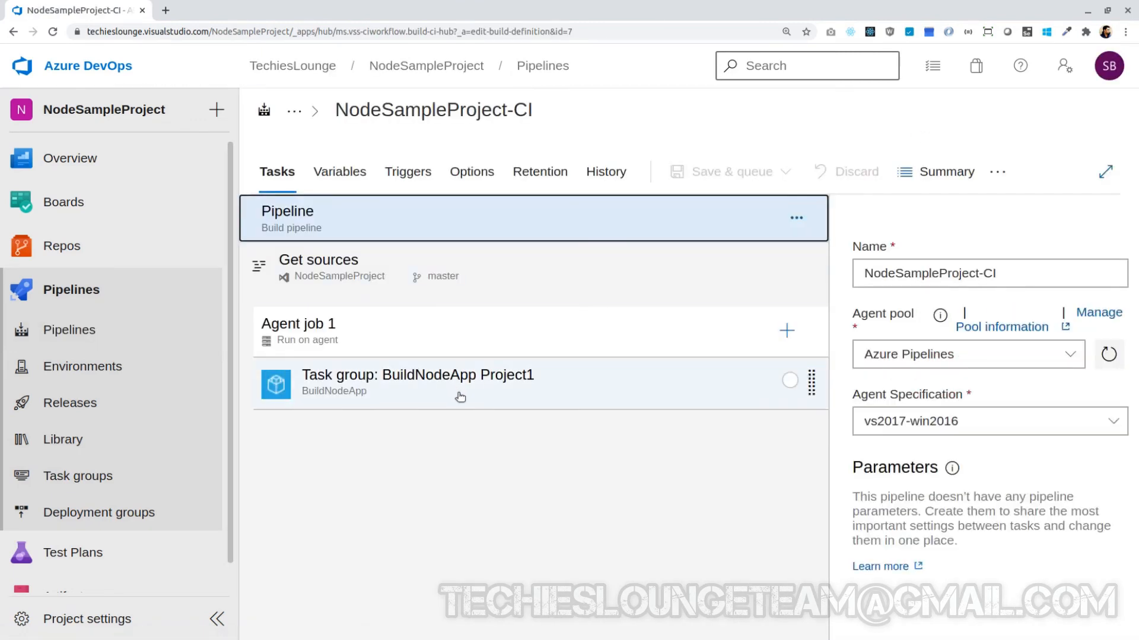
pyautogui.click(459, 395)
# Queue a run of NodeSampleProject-CI on the master branch and open its Agent job 1.
pyautogui.click(991, 176)
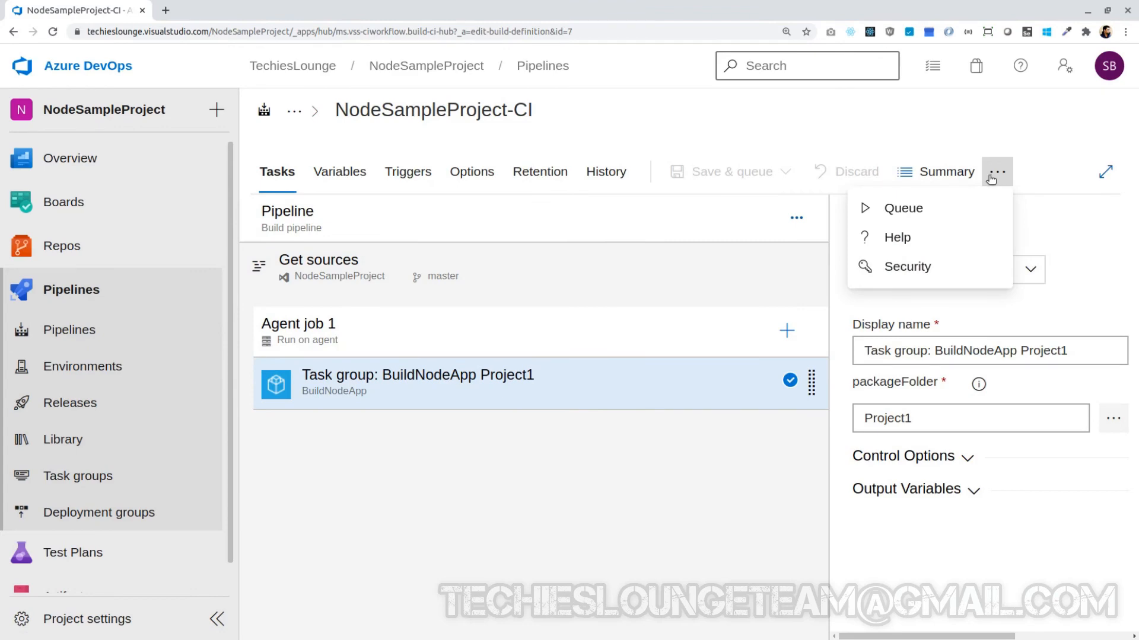
pyautogui.click(919, 217)
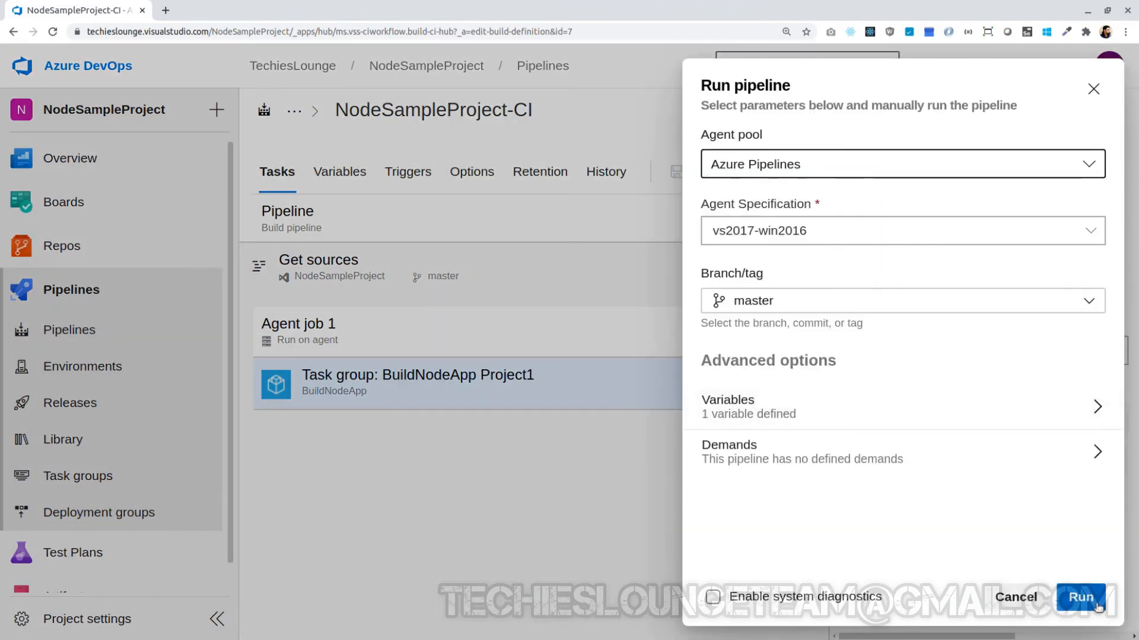
pyautogui.click(1080, 597)
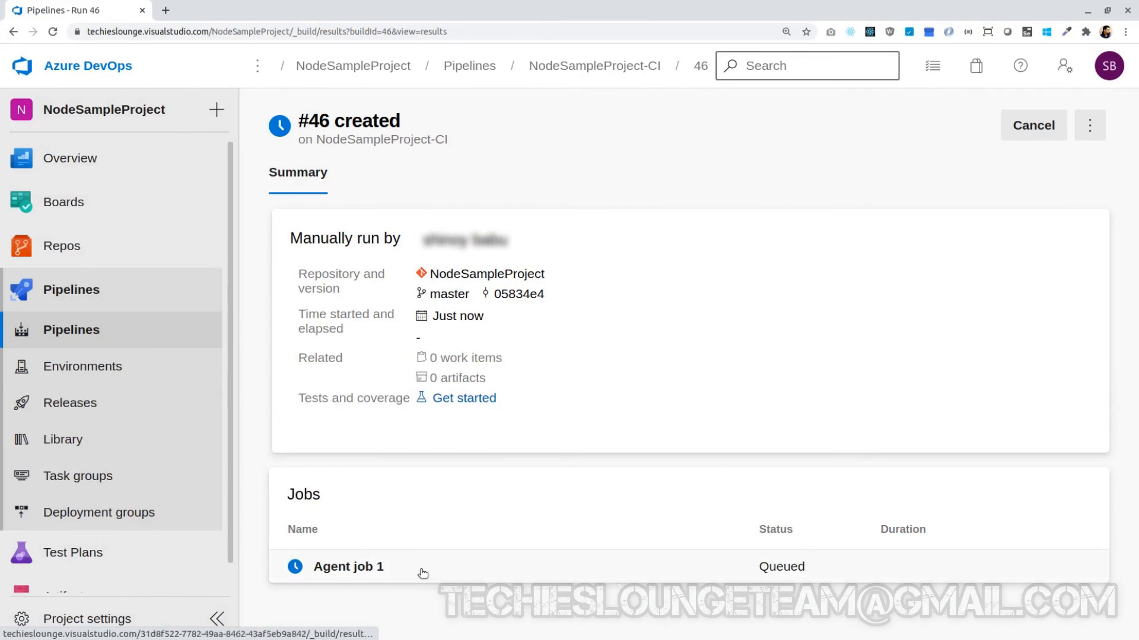
pyautogui.click(371, 572)
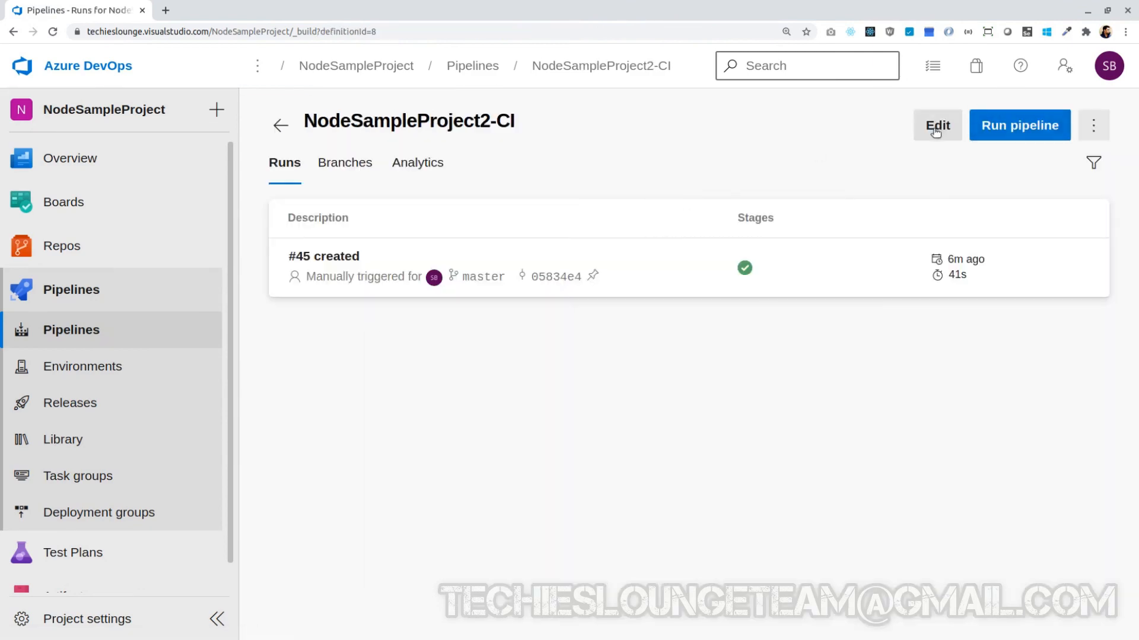
# Open NodeSampleProject2-CI for editing and remove its npm install, npm build and Publish Artifact: drop tasks.
pyautogui.click(936, 128)
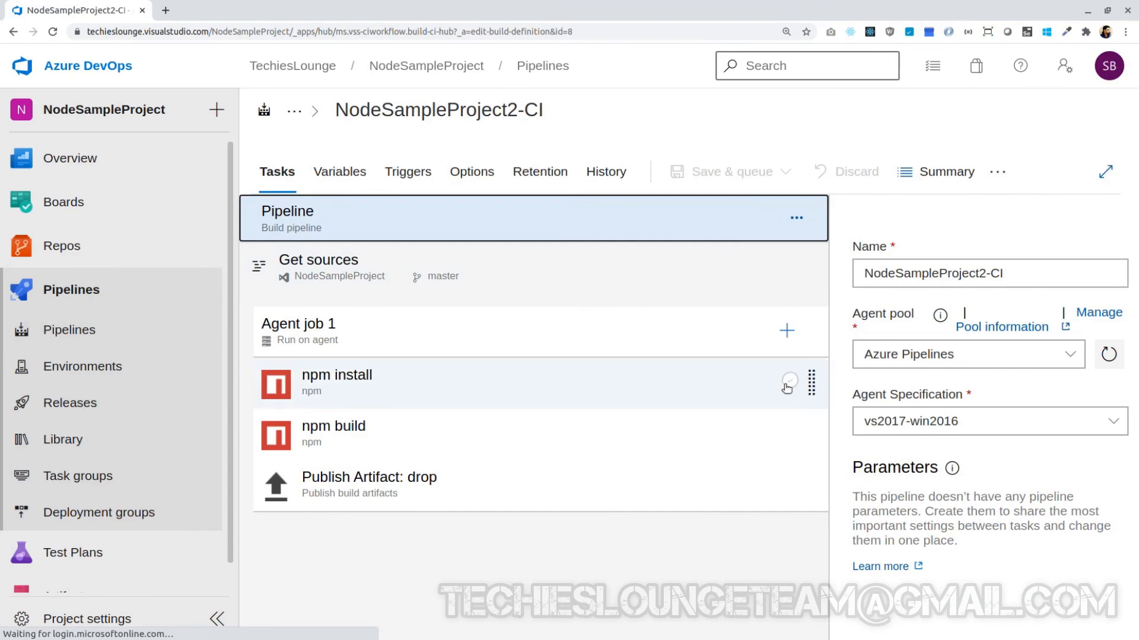
pyautogui.click(695, 391)
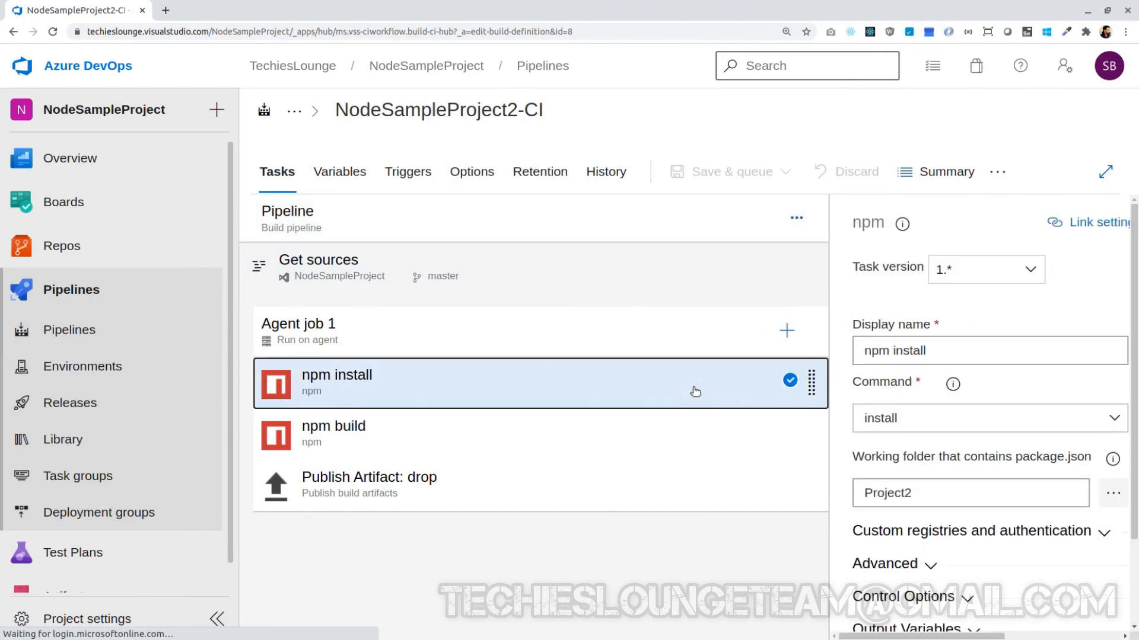
pyautogui.rightClick(695, 391)
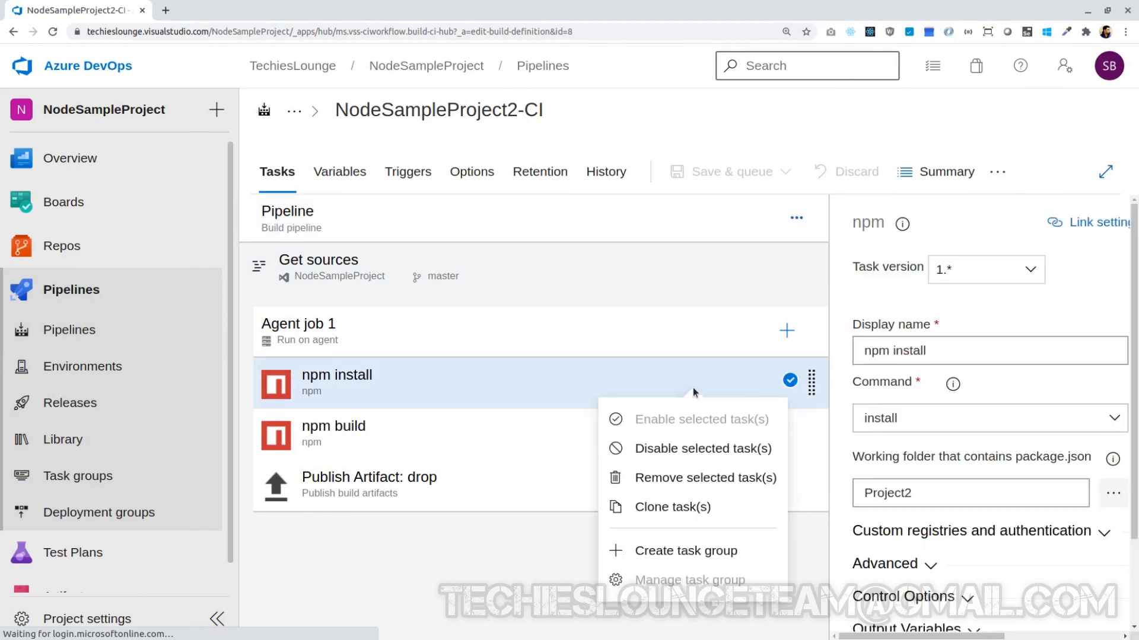
pyautogui.click(712, 479)
pyautogui.click(722, 399)
pyautogui.rightClick(722, 399)
pyautogui.click(703, 488)
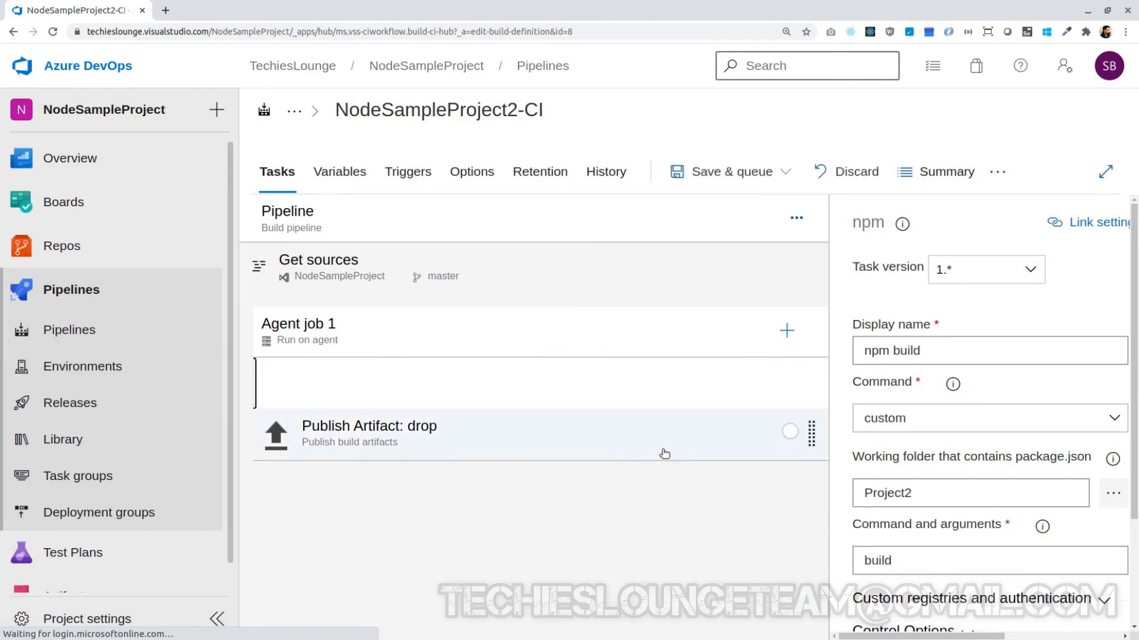
pyautogui.rightClick(650, 385)
pyautogui.click(651, 472)
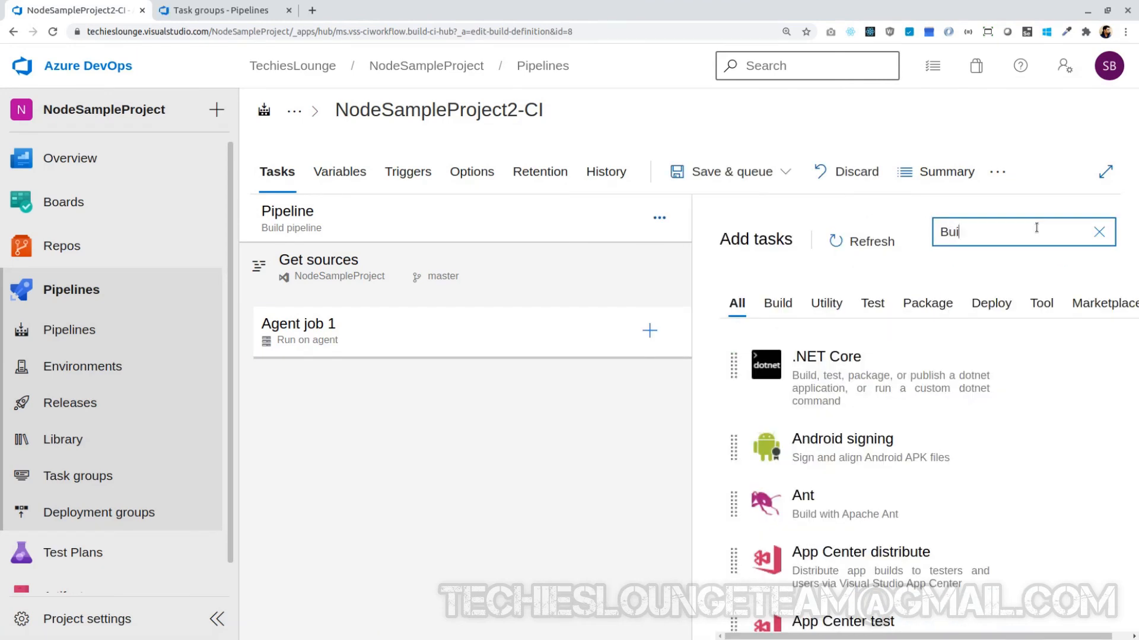
# Find the BuildNodeApp task group in the task catalogue and add it to Agent job 1 of NodeSampleProject2-CI.
pyautogui.write('Node')
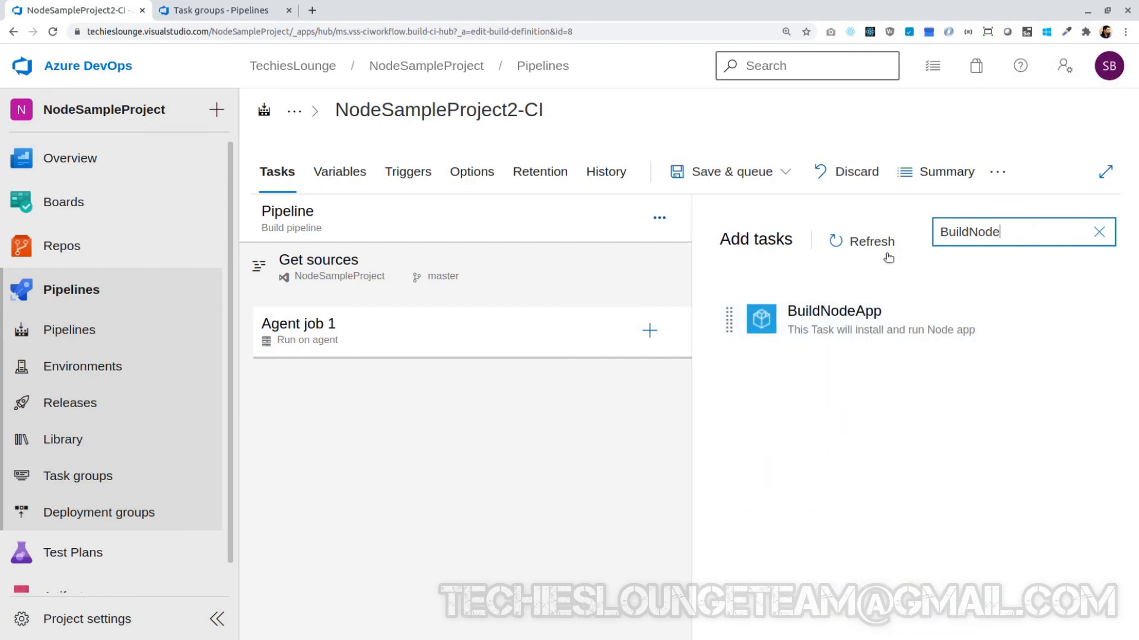
pyautogui.click(873, 240)
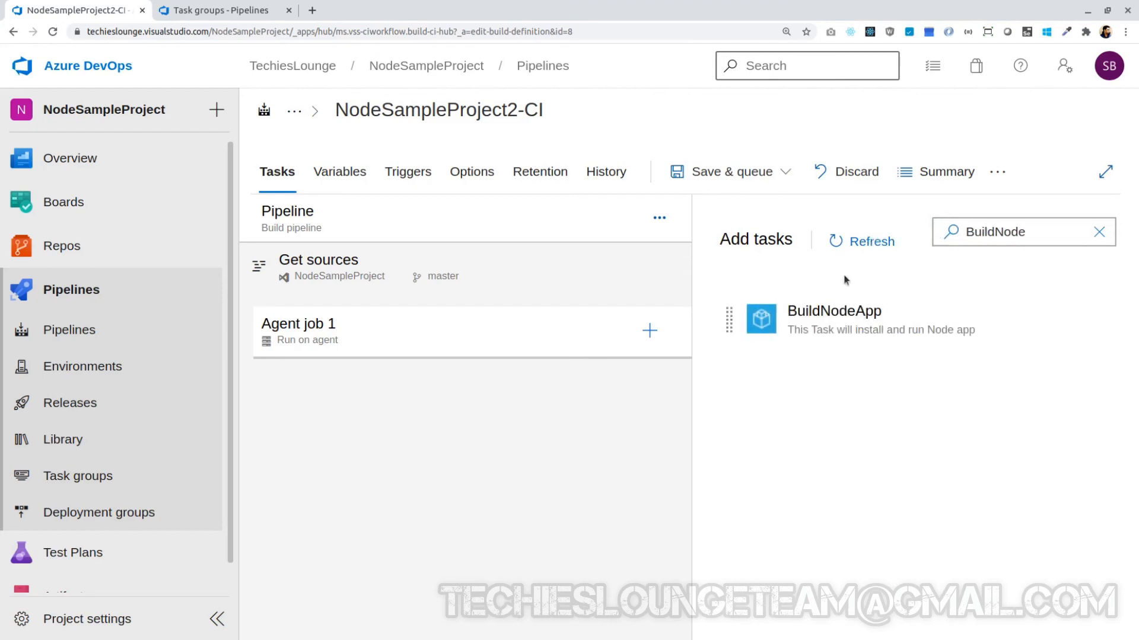
pyautogui.moveTo(835, 321)
pyautogui.click(1044, 374)
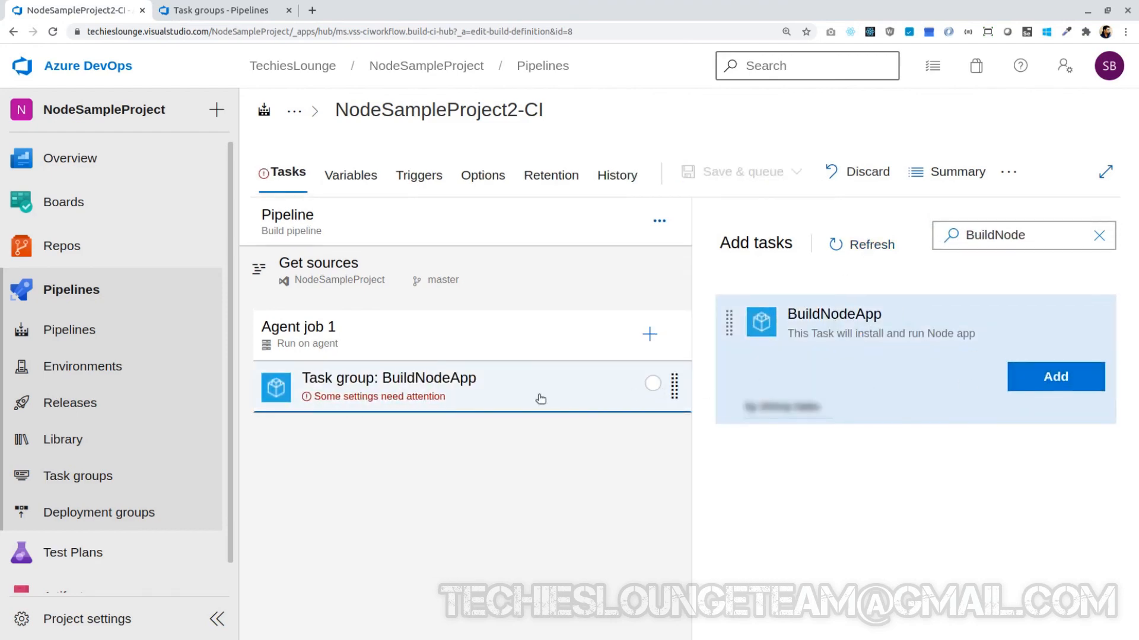
# Set the BuildNodeApp task group's packageFolder to the Project2 folder of the NodeSampleProject repository.
pyautogui.click(541, 399)
pyautogui.click(781, 416)
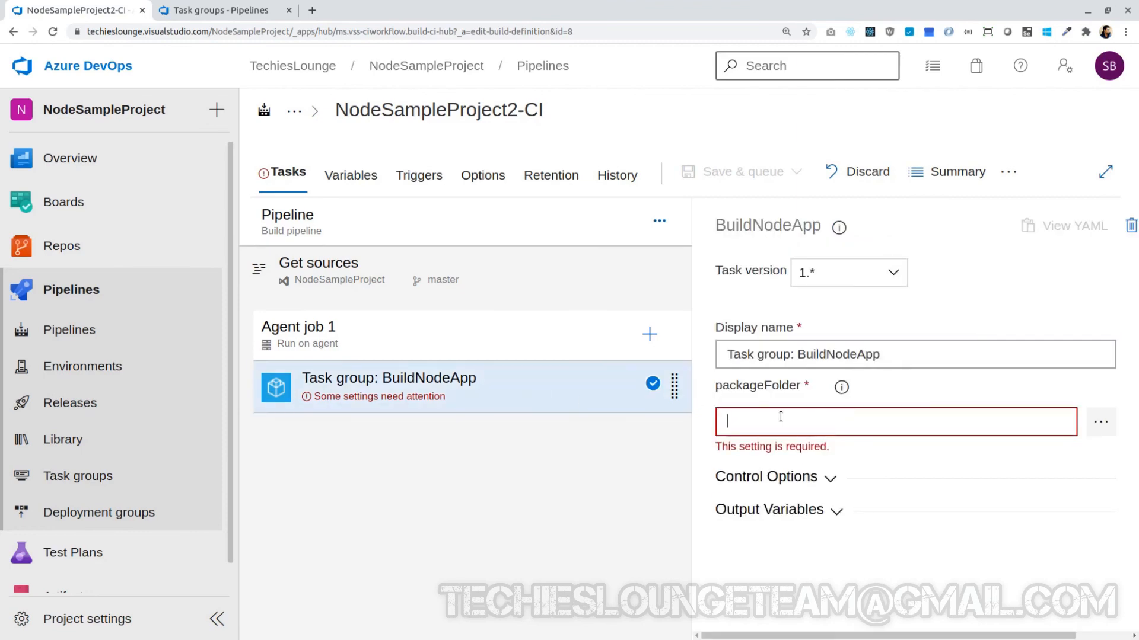
pyautogui.click(1102, 422)
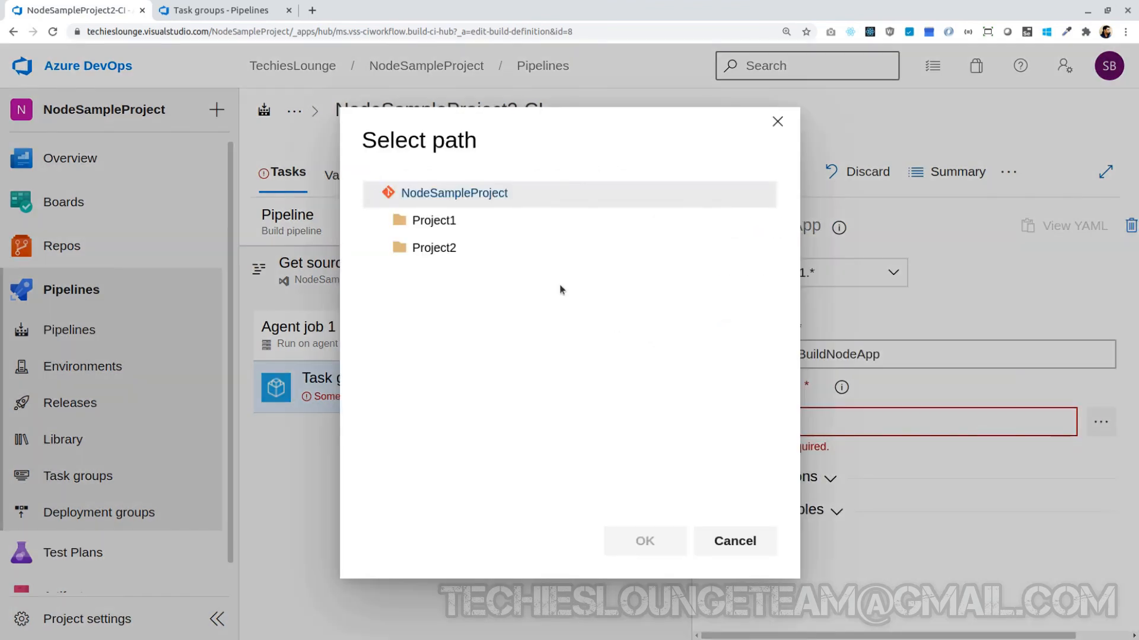
pyautogui.click(435, 246)
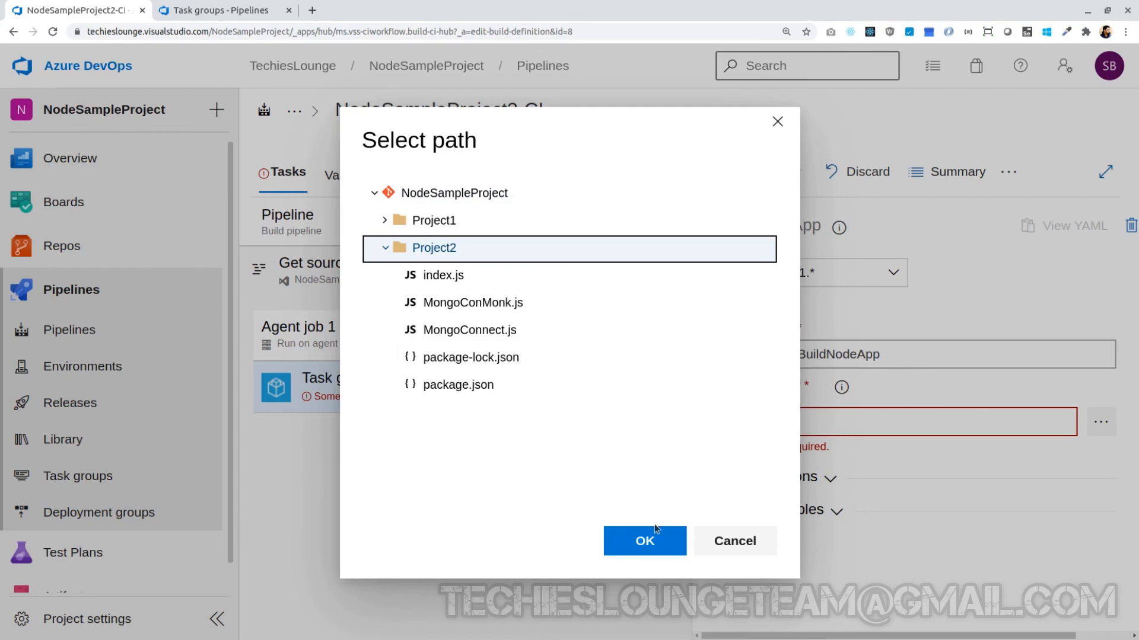
pyautogui.click(656, 529)
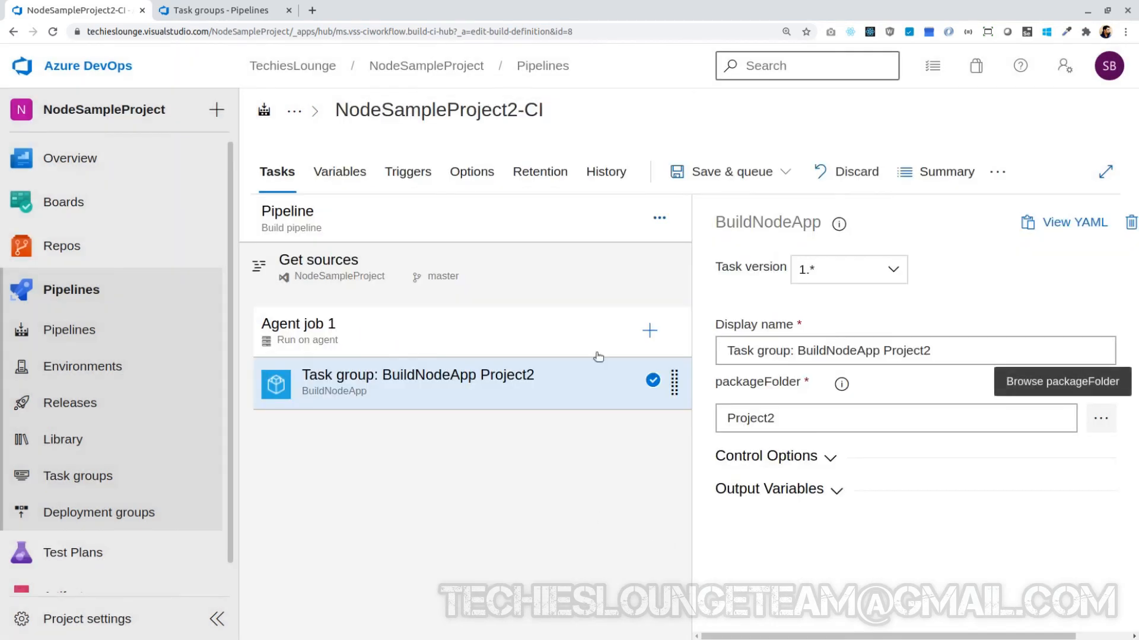
# Save NodeSampleProject2-CI, run it on the master branch with the vs2017-win2016 agent, and open the Agent job 1 log.
pyautogui.click(719, 183)
pyautogui.click(713, 208)
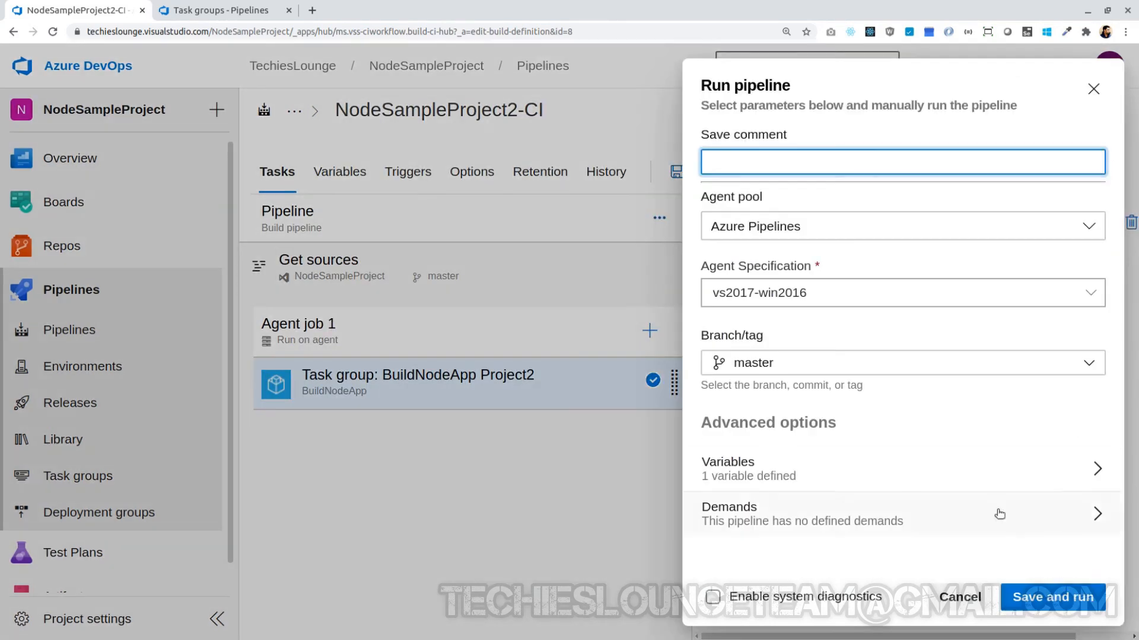
pyautogui.click(1050, 598)
pyautogui.click(365, 569)
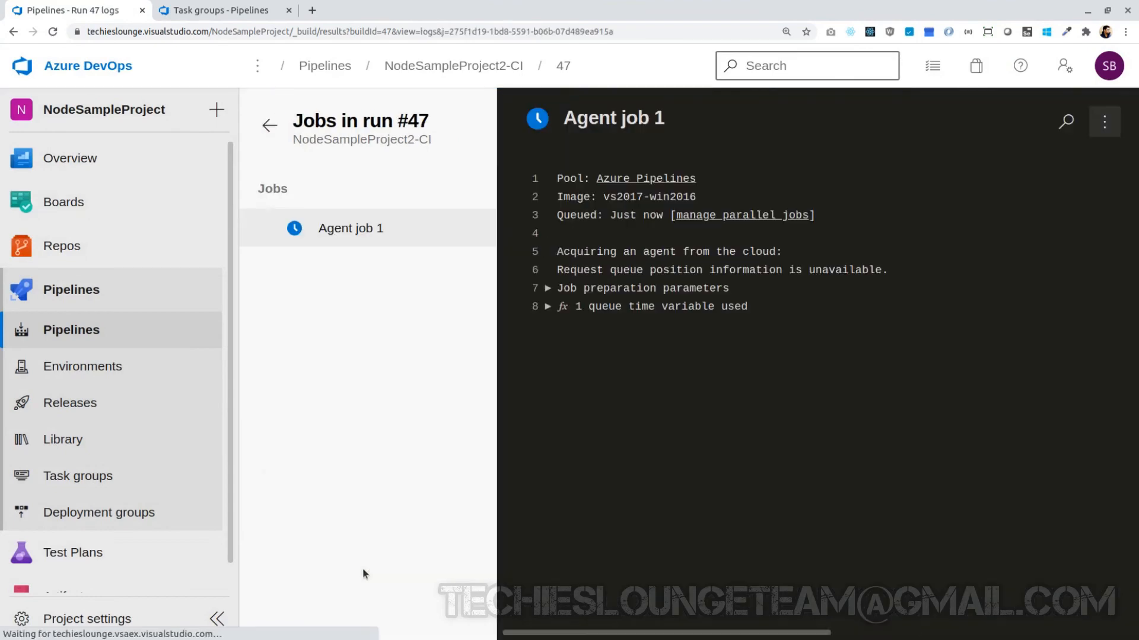